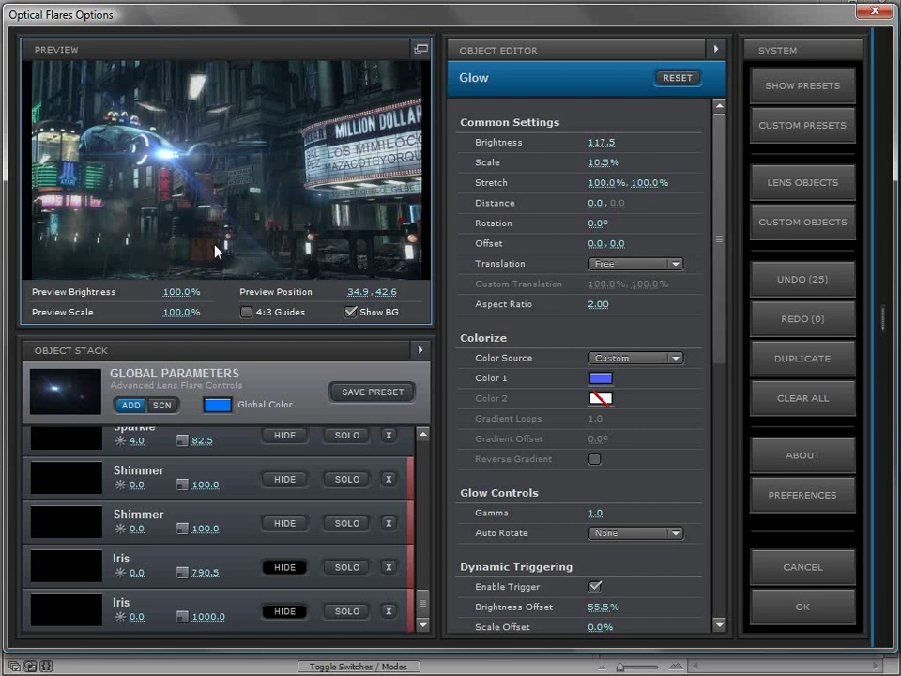
Turn off Show BG so the flare sits on black, placed near centre (51.7, 52.2).
left_click(350, 313)
left_click_drag(167, 121, 318, 189)
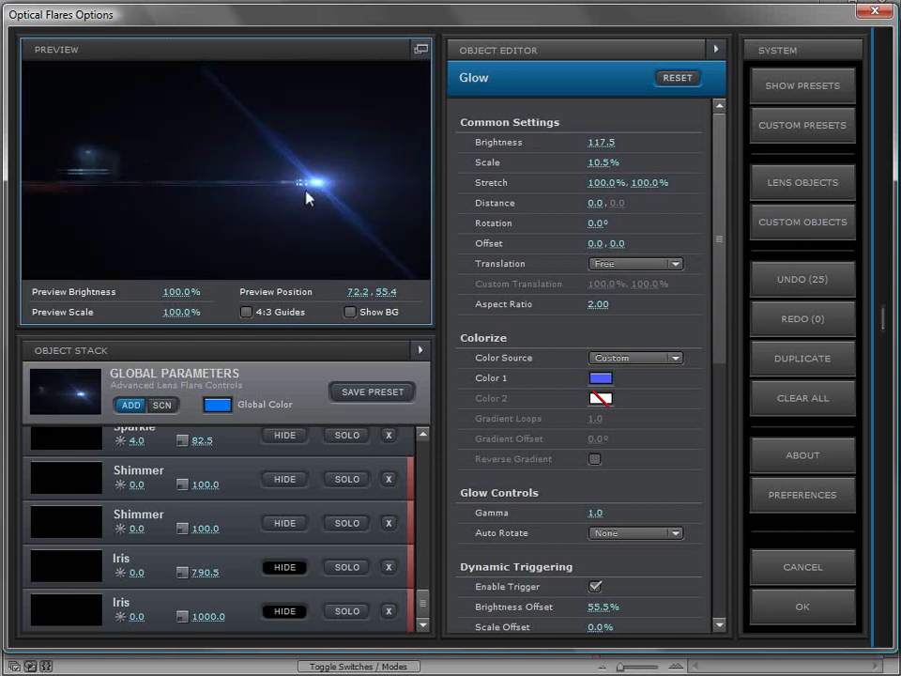
left_click_drag(305, 196, 233, 176)
left_click_drag(424, 607, 432, 457)
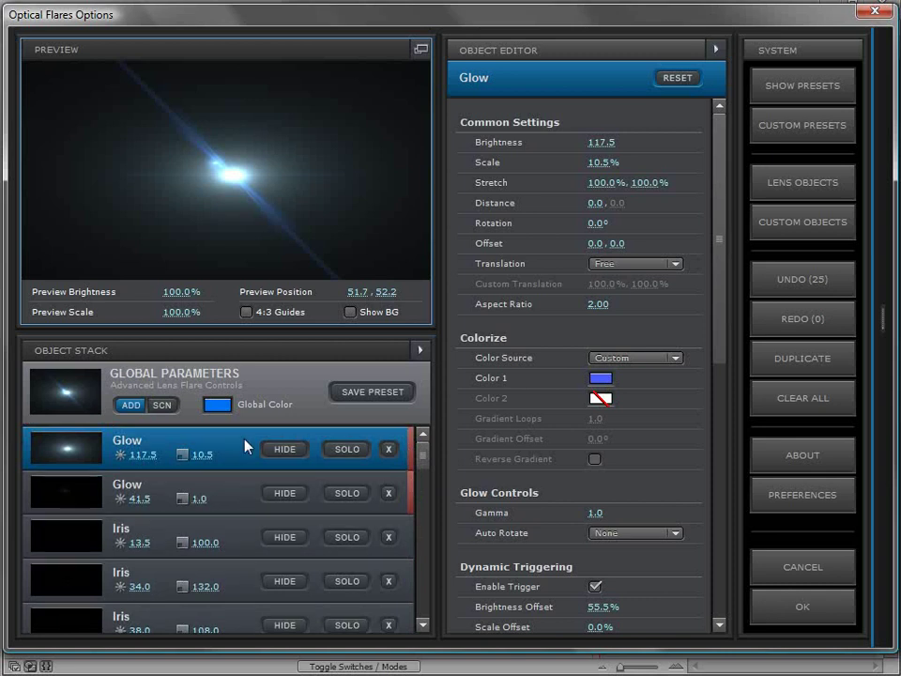
left_click_drag(720, 194, 708, 382)
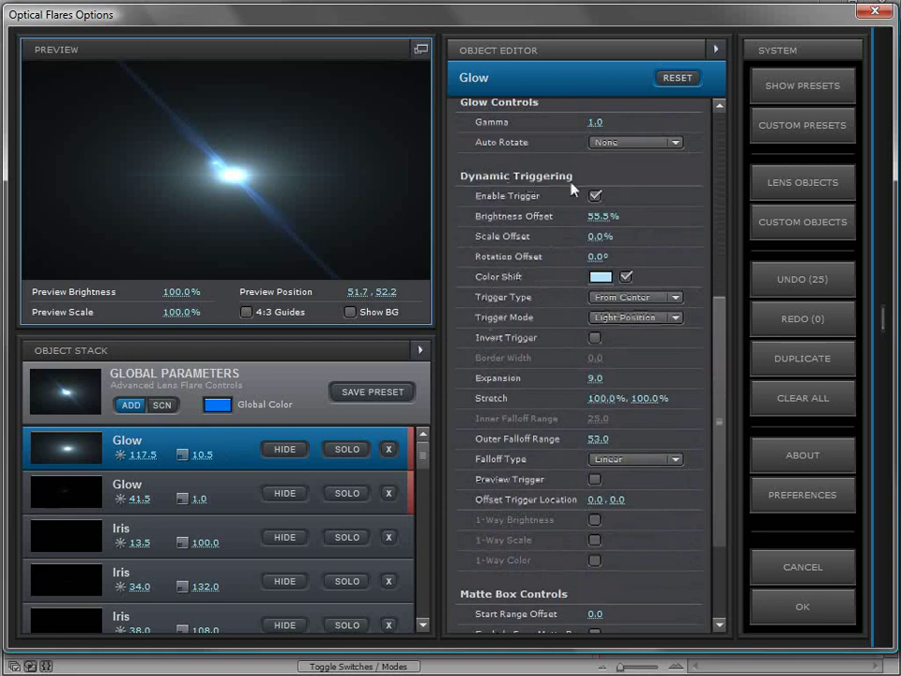
left_click_drag(333, 112, 314, 149)
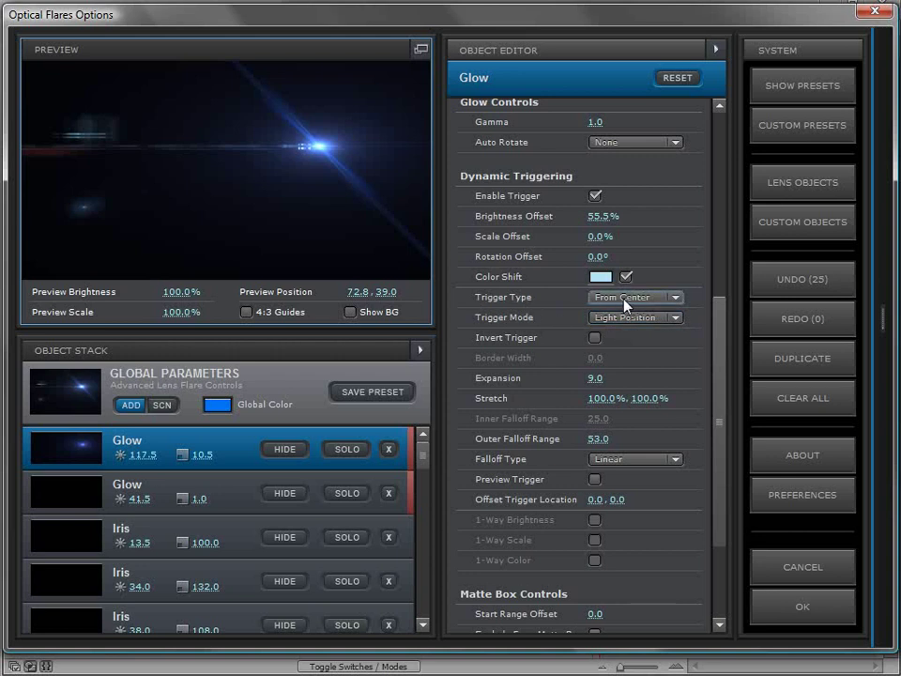
left_click(594, 481)
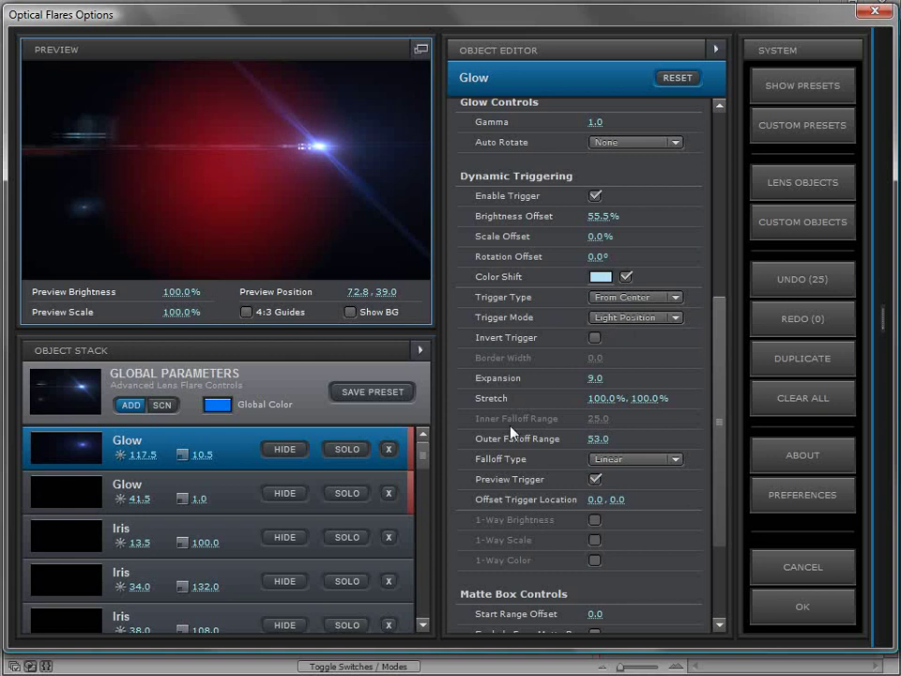
left_click(595, 480)
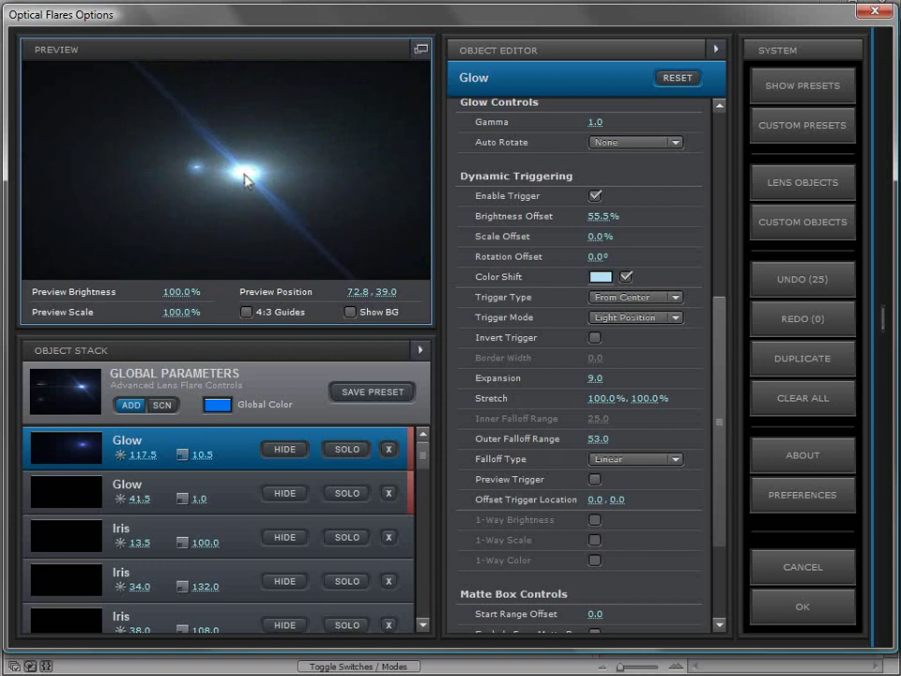
Set the Glow's trigger Brightness Offset to 20.0% and pick an orange Color Shift.
left_click_drag(601, 216, 694, 222)
left_click(601, 277)
left_click(680, 373)
left_click(567, 179)
left_click(731, 384)
left_click_drag(250, 178, 229, 180)
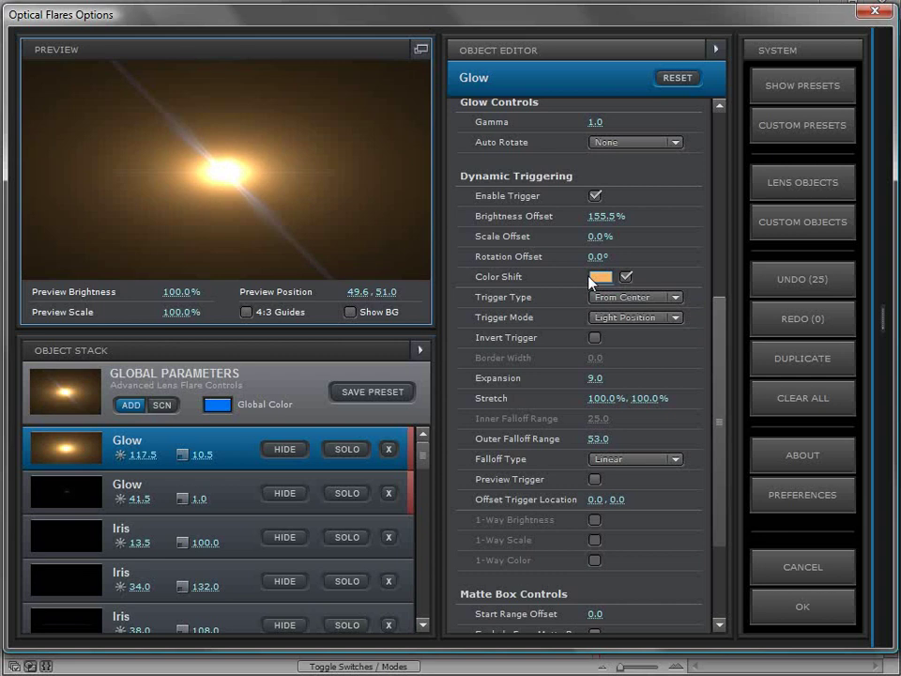
Keep Trigger Type at From Center and switch Color Shift off.
left_click(634, 297)
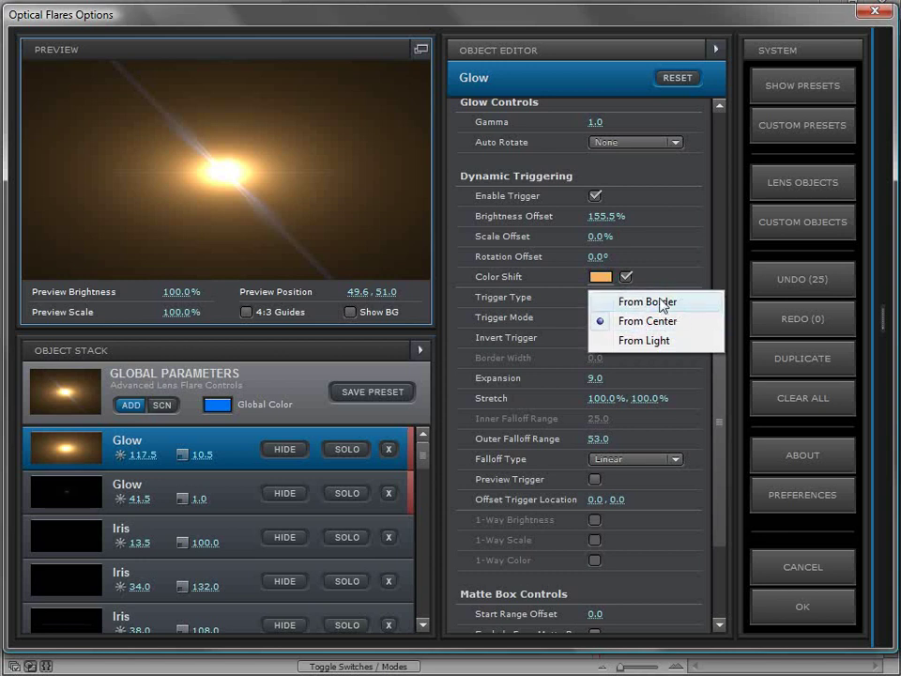
left_click(641, 321)
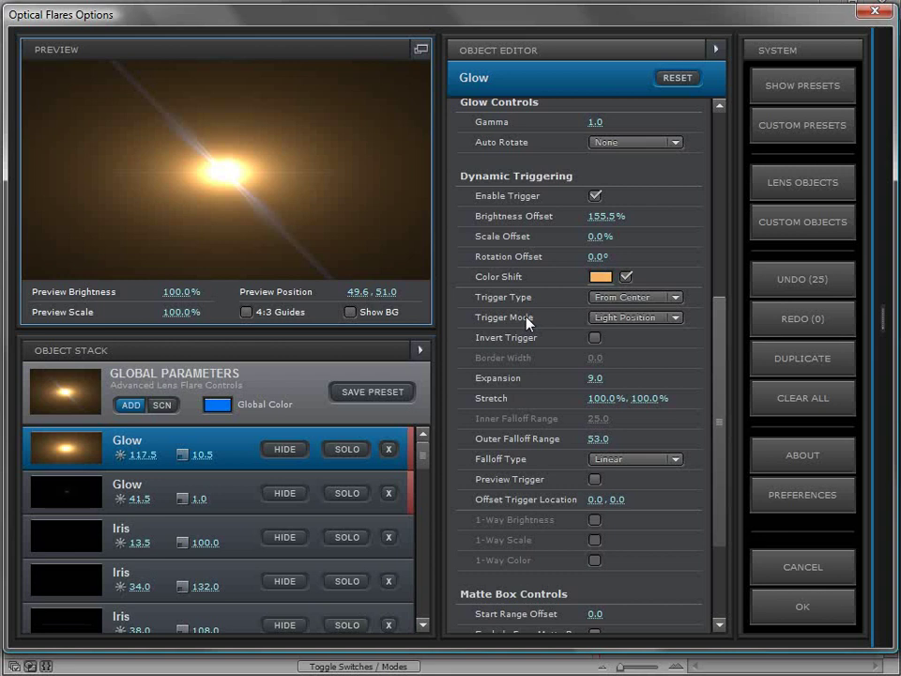
left_click(626, 277)
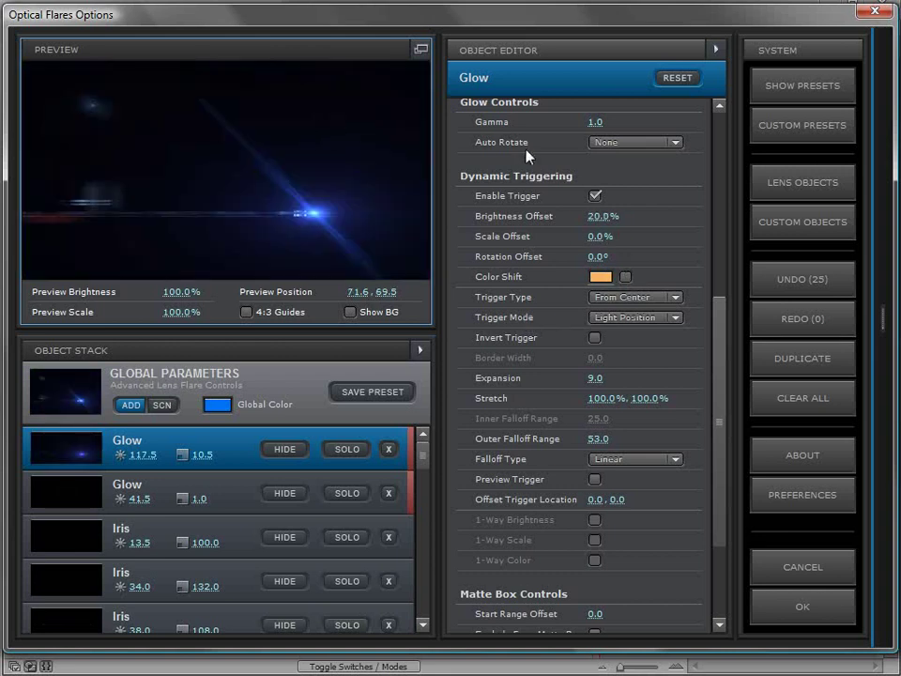
Load the Air Missile preset from Natural Flares.
left_click(855, 191)
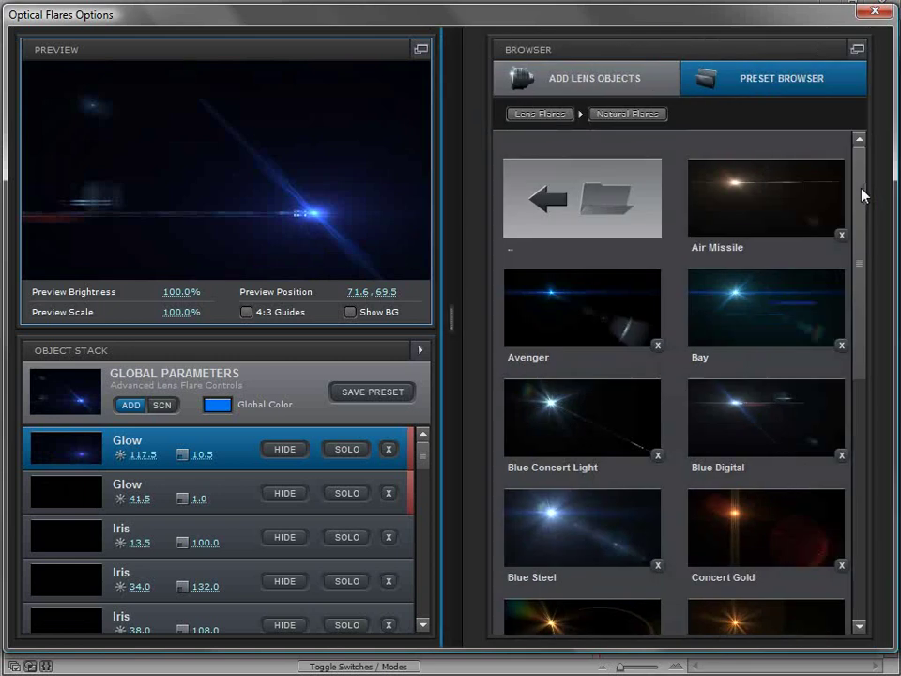
left_click(756, 198)
left_click_drag(225, 116, 135, 121)
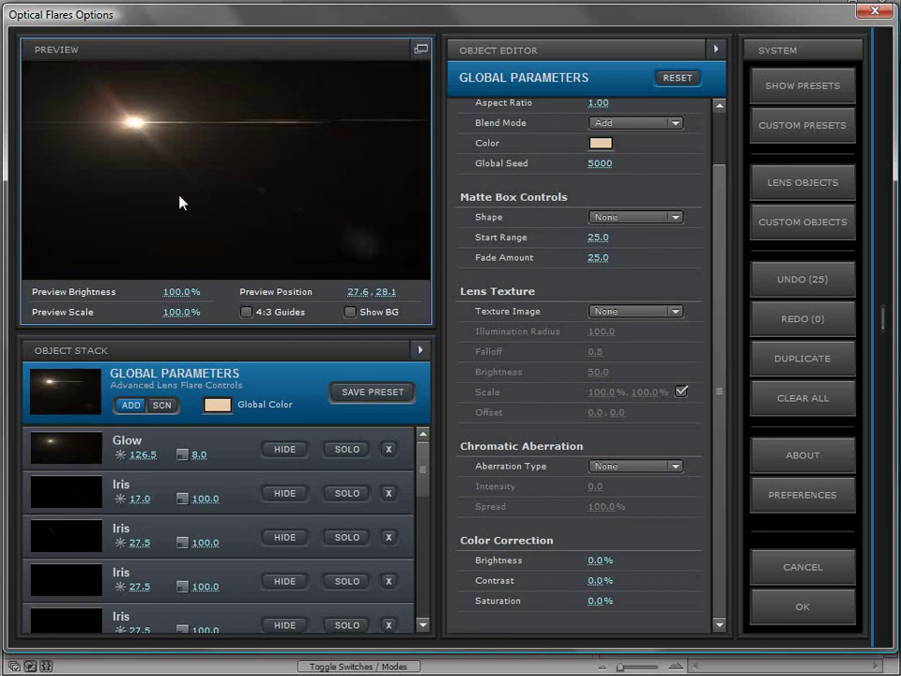
Add a new Glow lens object to the bottom of the object stack.
left_click_drag(245, 145, 348, 187)
left_click(762, 181)
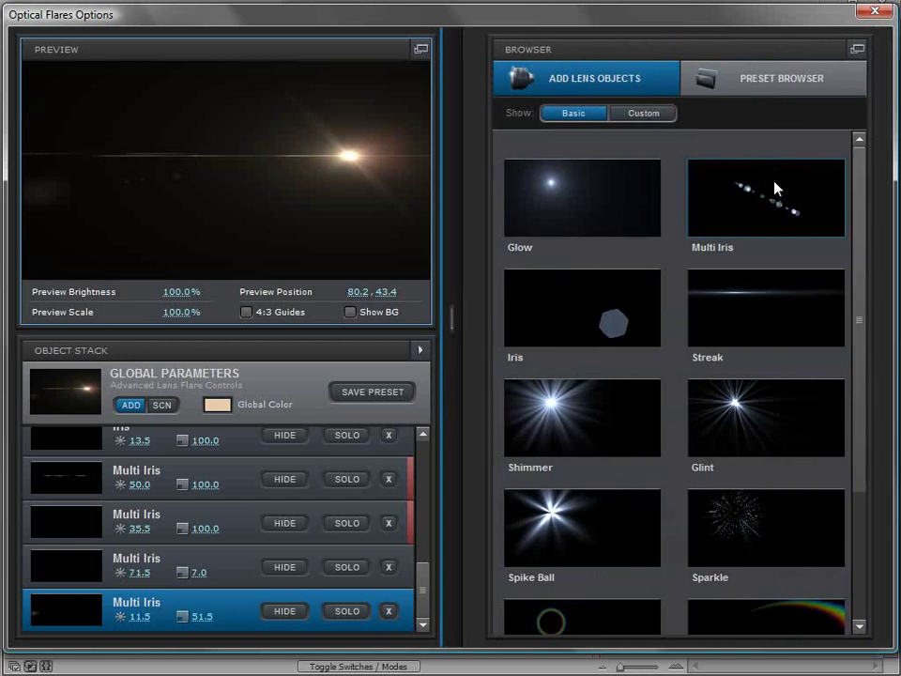
left_click(552, 202)
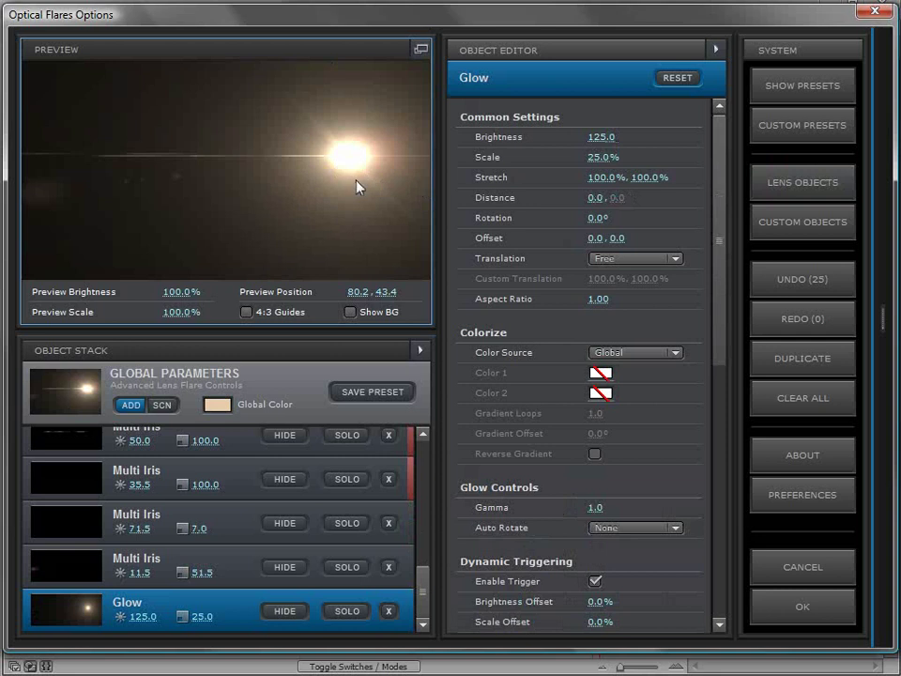
Stretch the new Glow to 100.0% by 8.0% into a thin streak.
left_click_drag(647, 177, 335, 183)
left_click(346, 611)
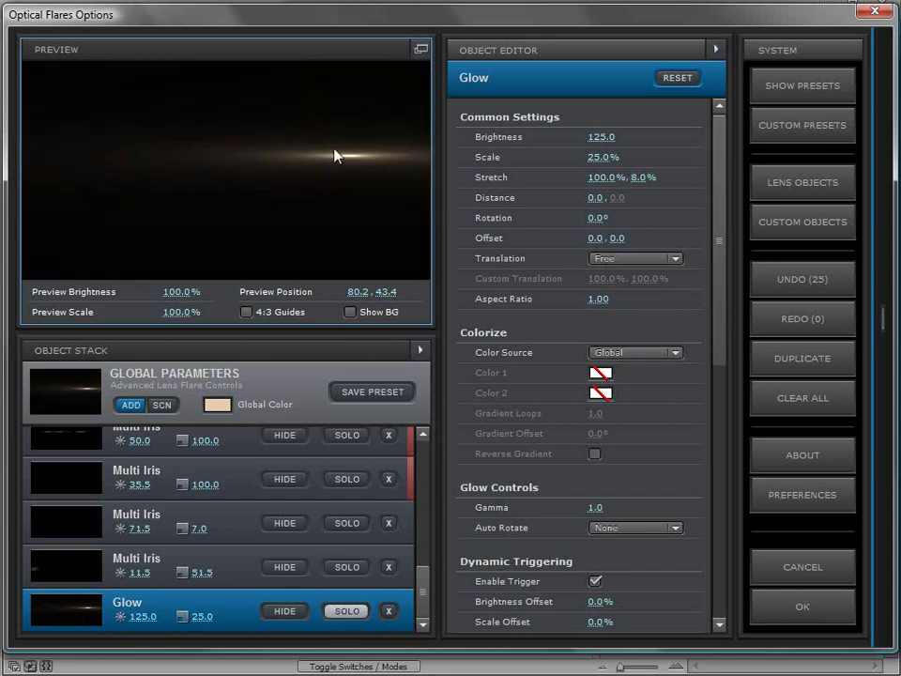
left_click_drag(190, 159, 328, 165)
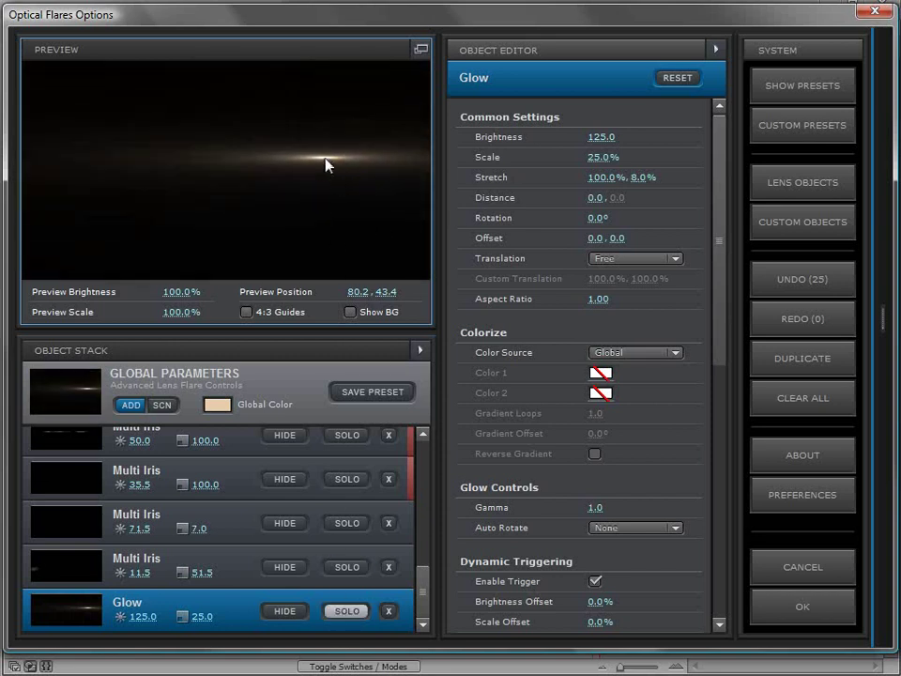
left_click(331, 612)
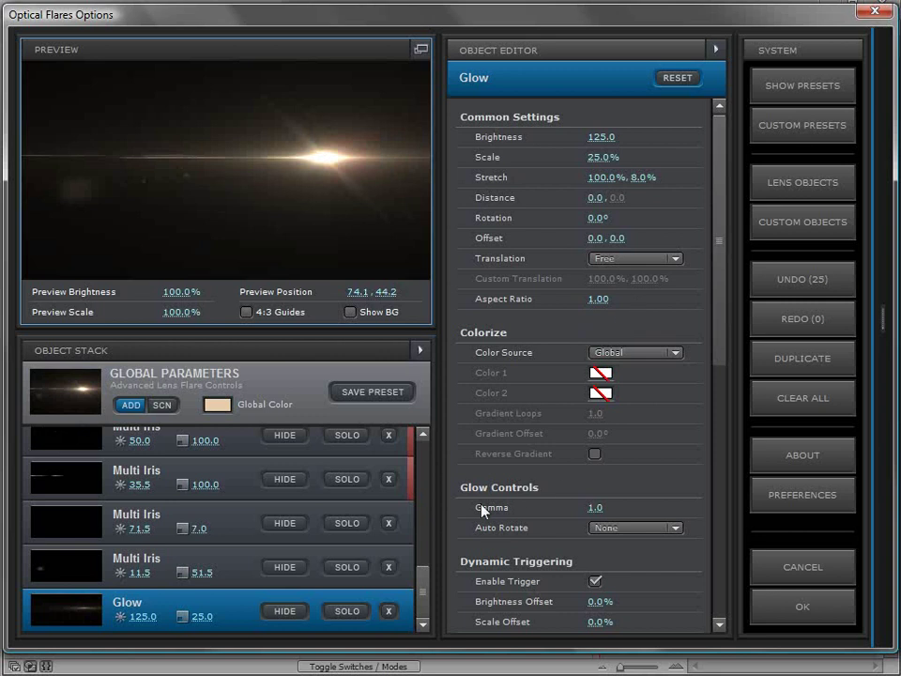
Set the Glow's Auto Rotate to To Center and Rotation to 90°.
left_click(624, 527)
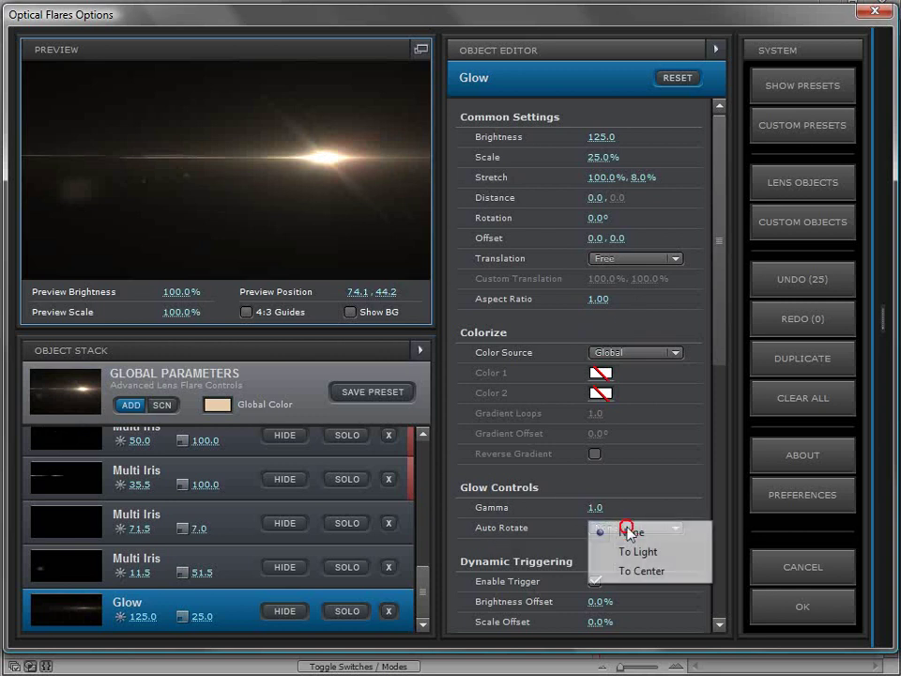
left_click(652, 572)
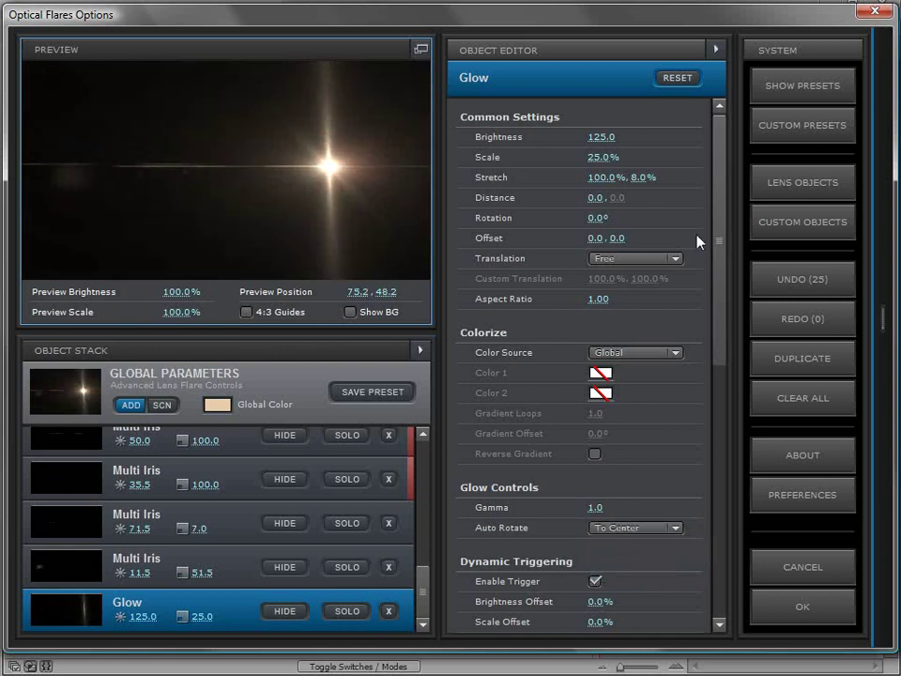
left_click(594, 217)
type("90")
key("Return")
mouse_move(385, 172)
left_mouse_down()
mouse_move(301, 268)
mouse_move(157, 262)
mouse_move(121, 160)
mouse_move(174, 104)
mouse_move(344, 121)
mouse_move(340, 245)
mouse_move(365, 261)
mouse_move(354, 217)
mouse_move(253, 244)
mouse_move(236, 257)
mouse_move(234, 283)
mouse_move(303, 255)
left_mouse_up()
Set the new Glow's brightness to 0.
left_click_drag(717, 228, 684, 408)
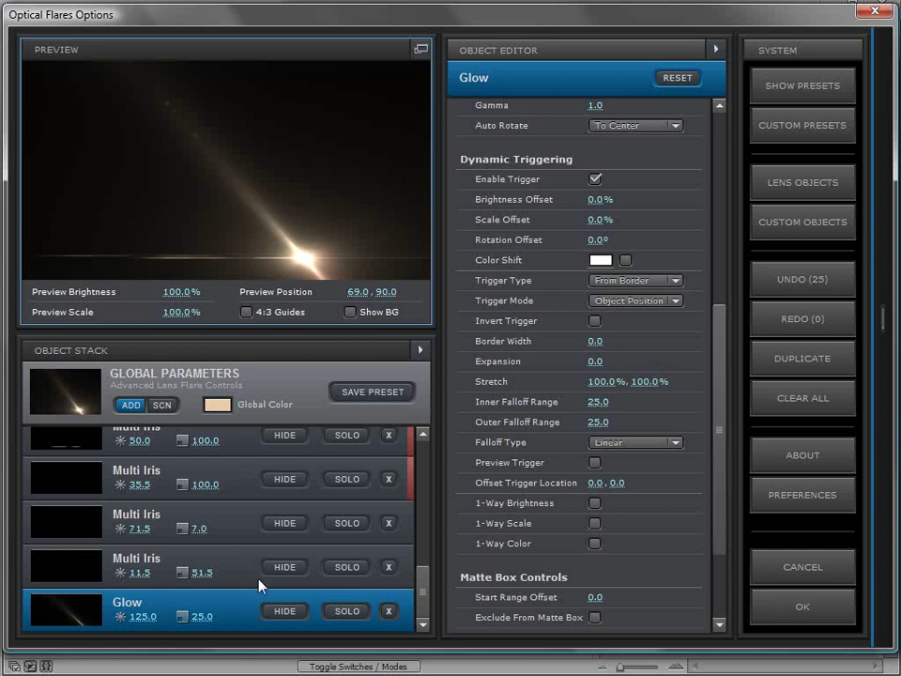
left_click(139, 619)
type("0")
key("Return")
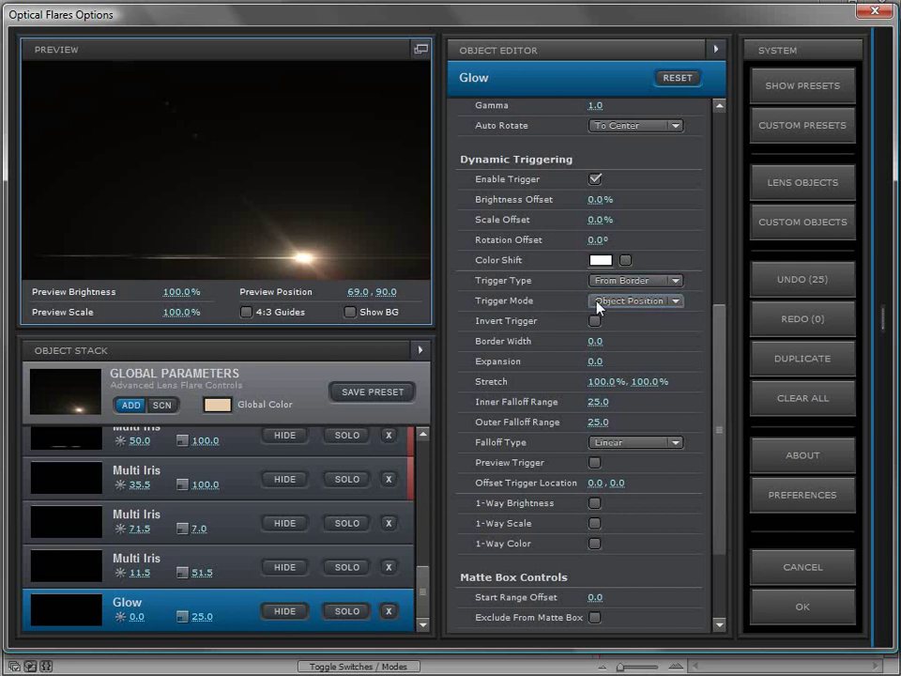
Give the From Border trigger a 200% Brightness Offset and enable Preview Trigger.
left_click_drag(309, 261, 323, 204)
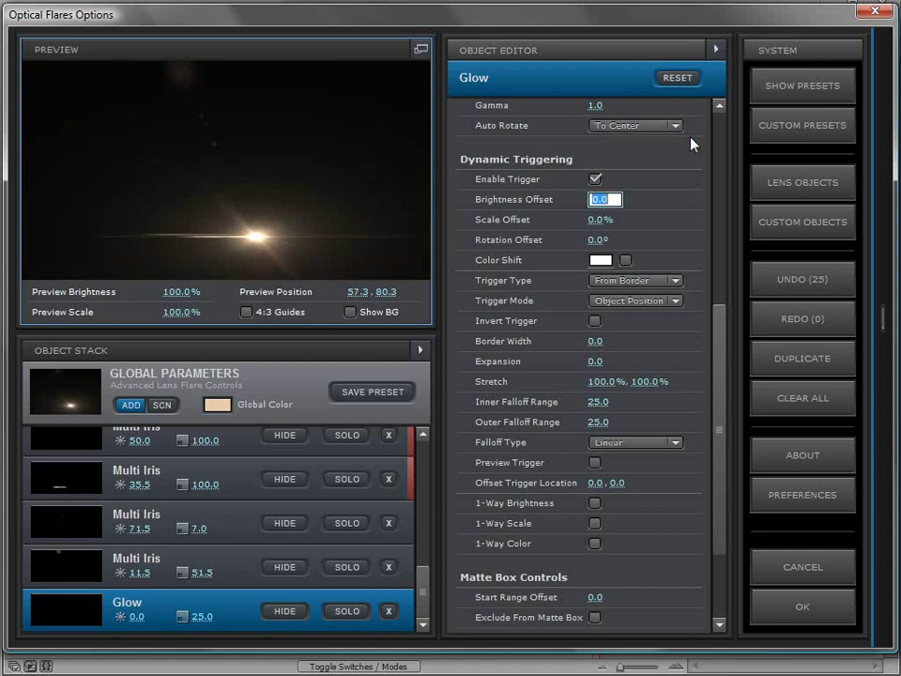
type("200")
key("Return")
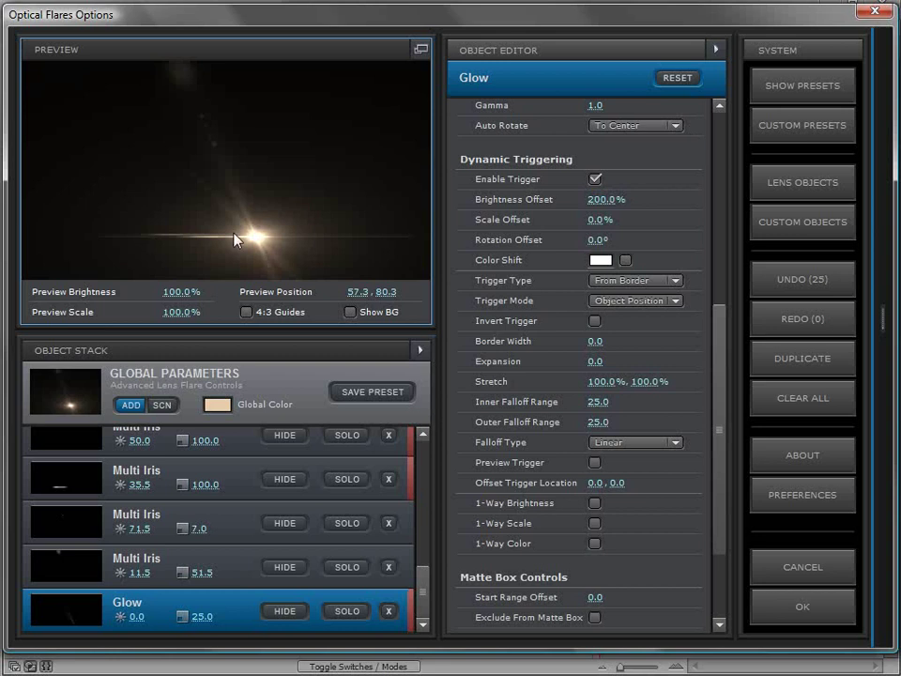
left_click_drag(256, 214, 227, 271)
left_click(594, 463)
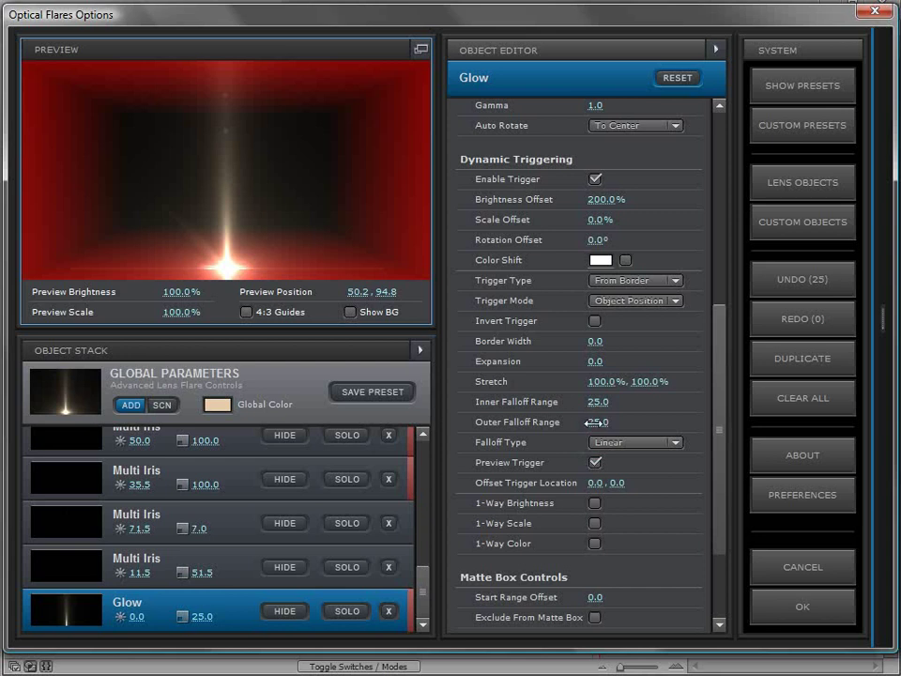
Narrow the Glow trigger's inner falloff and set Falloff Type to Exponential.
mouse_move(595, 401)
left_mouse_down()
mouse_move(581, 402)
mouse_move(586, 413)
left_mouse_up()
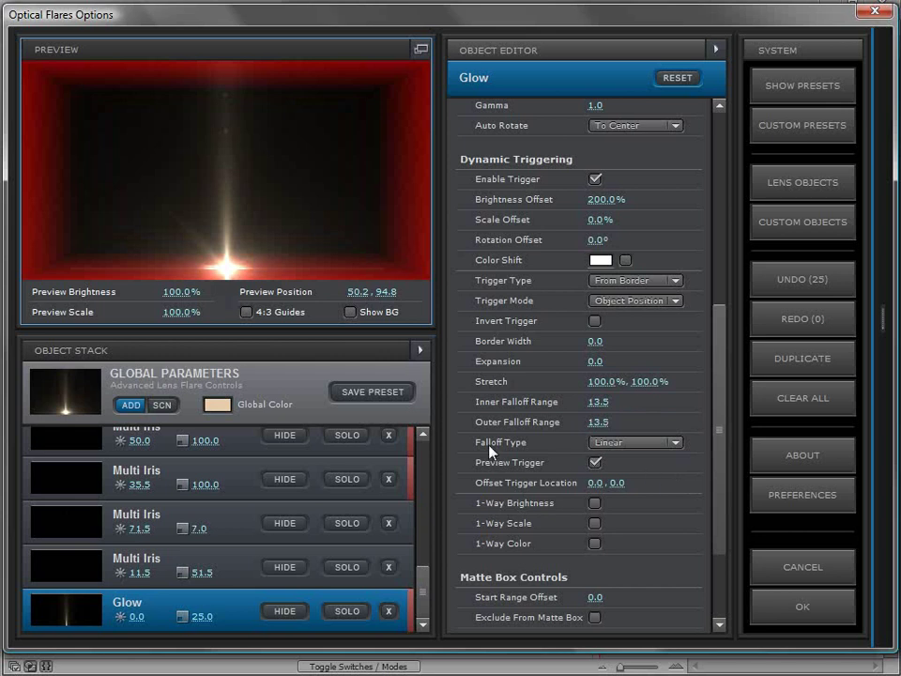
left_click(598, 442)
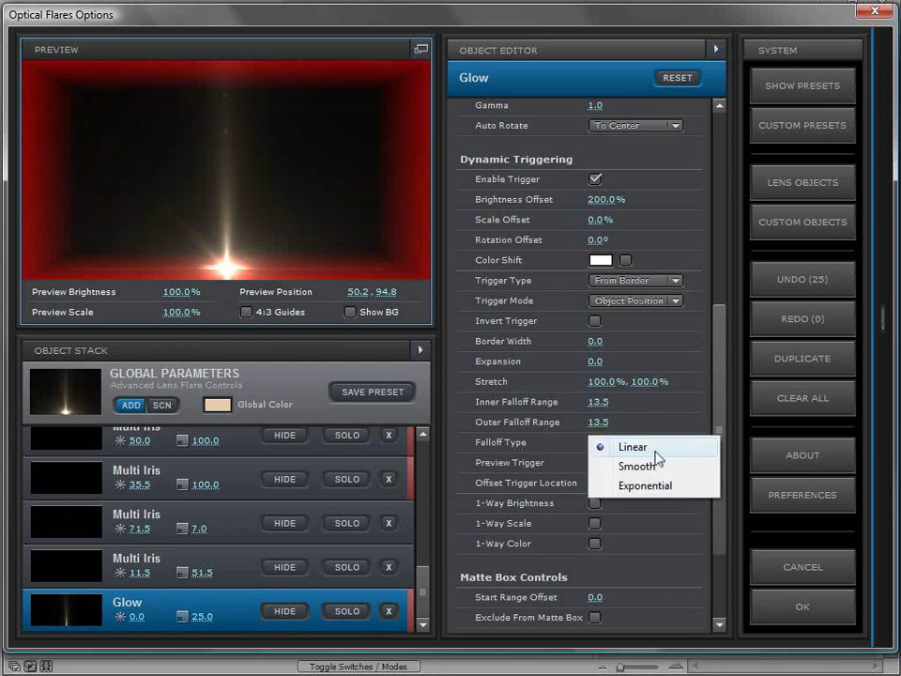
left_click(646, 486)
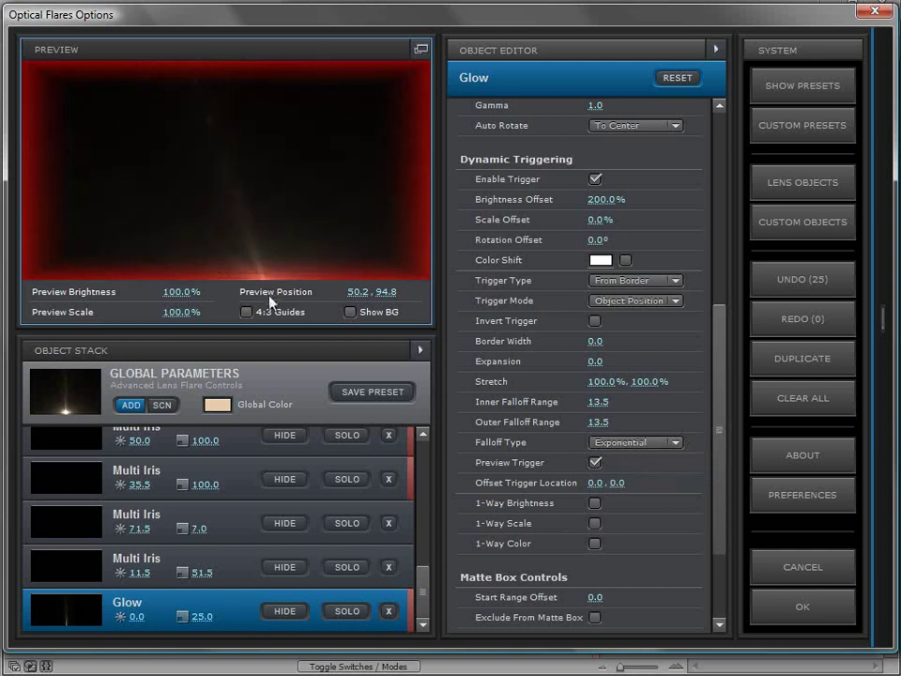
left_click(243, 281)
left_click(595, 463)
left_click(594, 462)
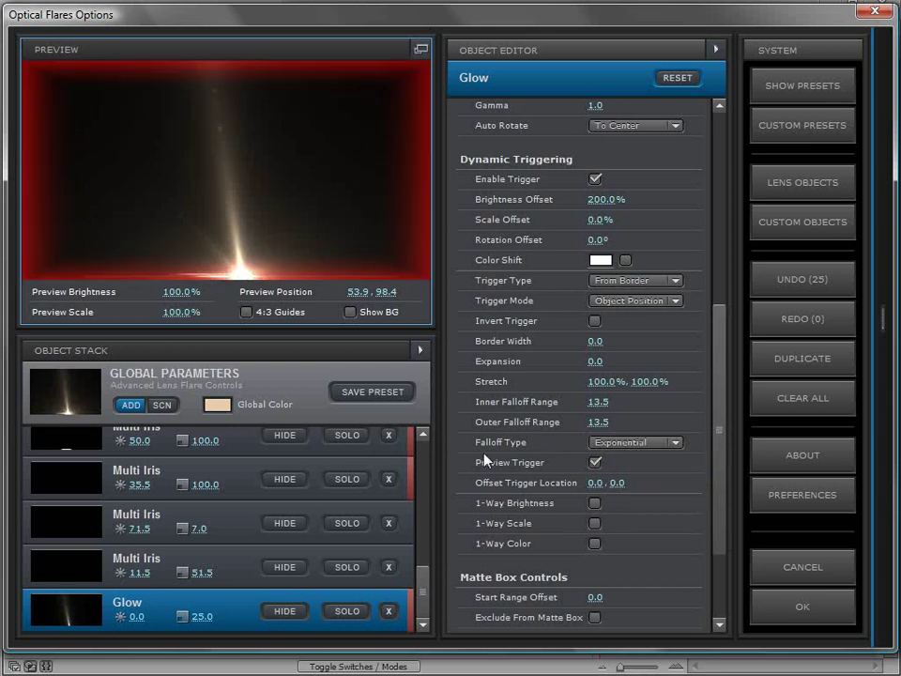
Glance at a Multi Iris element, then return to the Glow and turn Preview Trigger off.
left_click(238, 572)
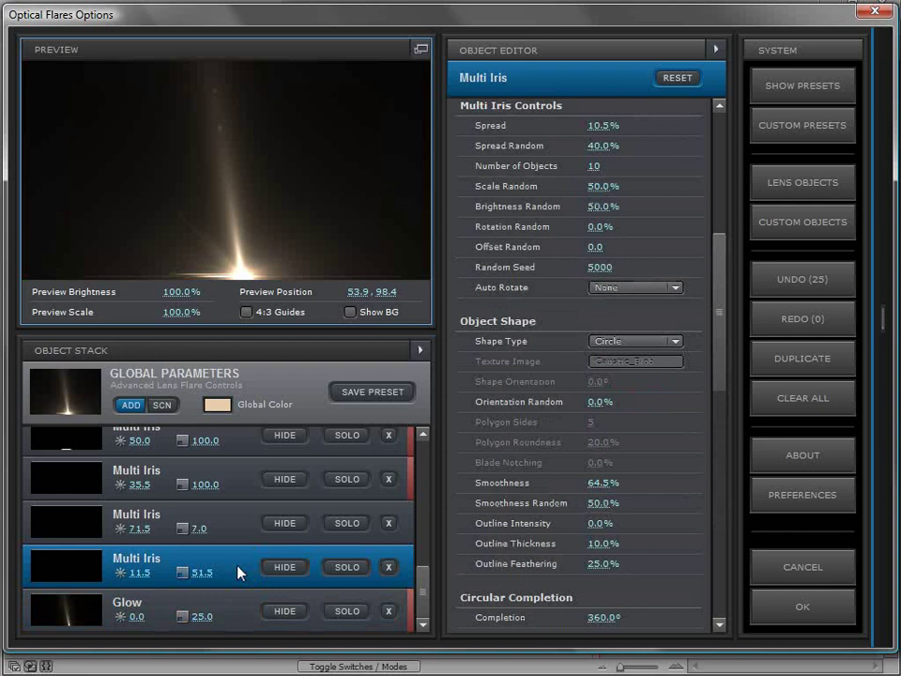
left_click(235, 608)
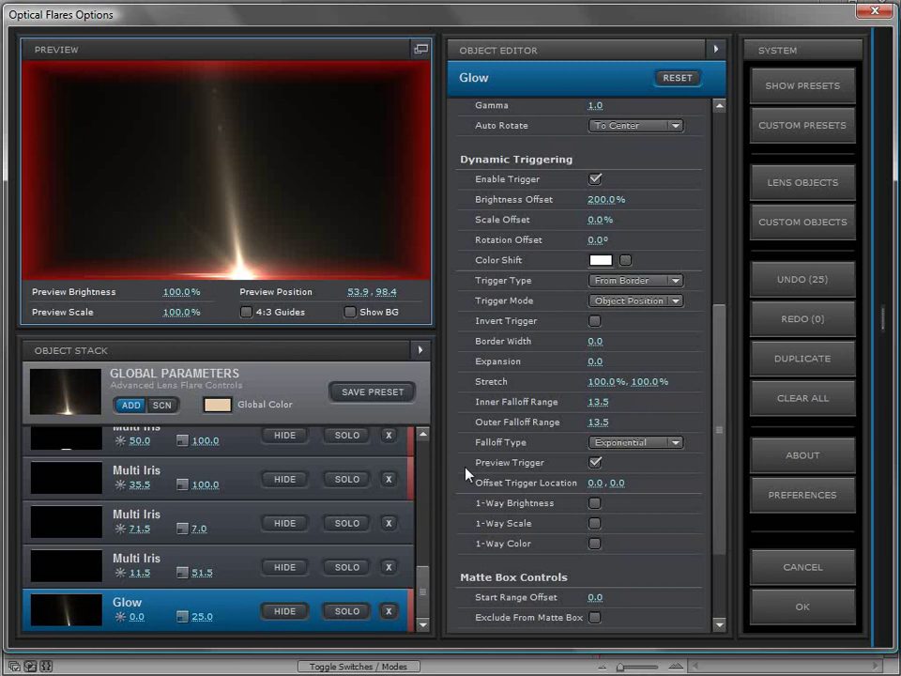
left_click(594, 462)
Set the Glow trigger's Color Shift to red and move the light toward the bottom border.
left_click(602, 262)
left_click(679, 312)
left_click(680, 343)
left_click(618, 212)
left_click_drag(680, 344, 679, 374)
left_click(649, 207)
left_click(728, 367)
left_click_drag(262, 237, 249, 280)
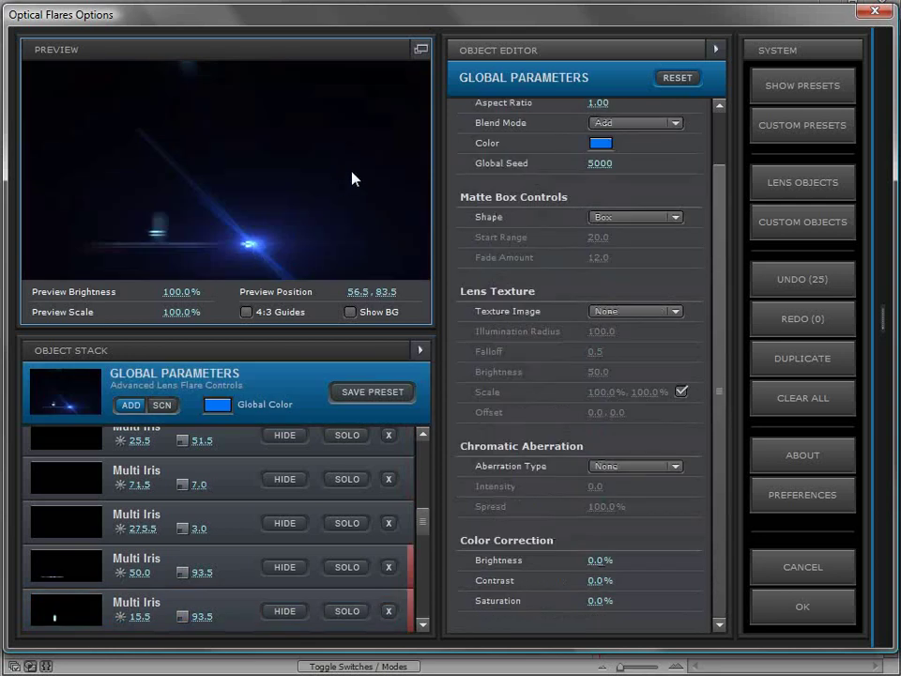
Turn Show BG back on and move the flare over the city scene to the bottom edge.
left_click(349, 312)
left_click_drag(272, 197, 177, 160)
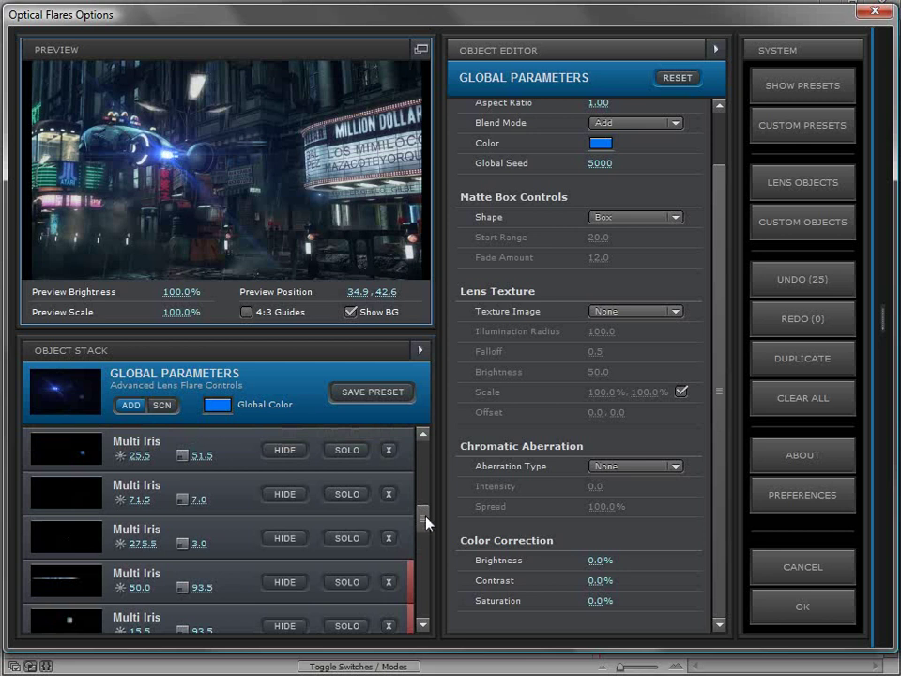
left_click_drag(427, 522, 428, 616)
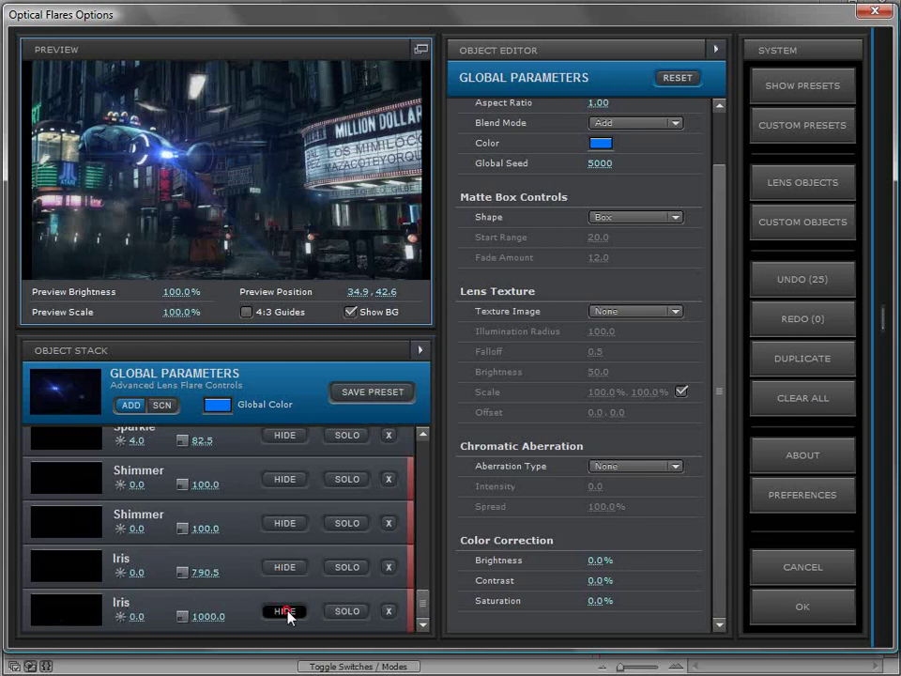
left_click_drag(207, 168, 350, 278)
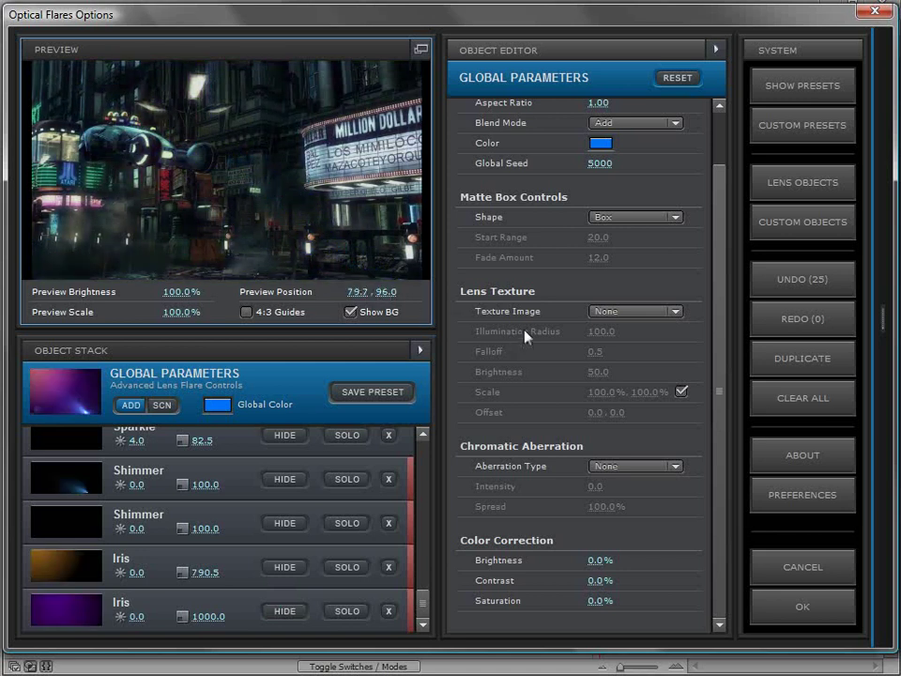
left_click_drag(200, 138, 292, 286)
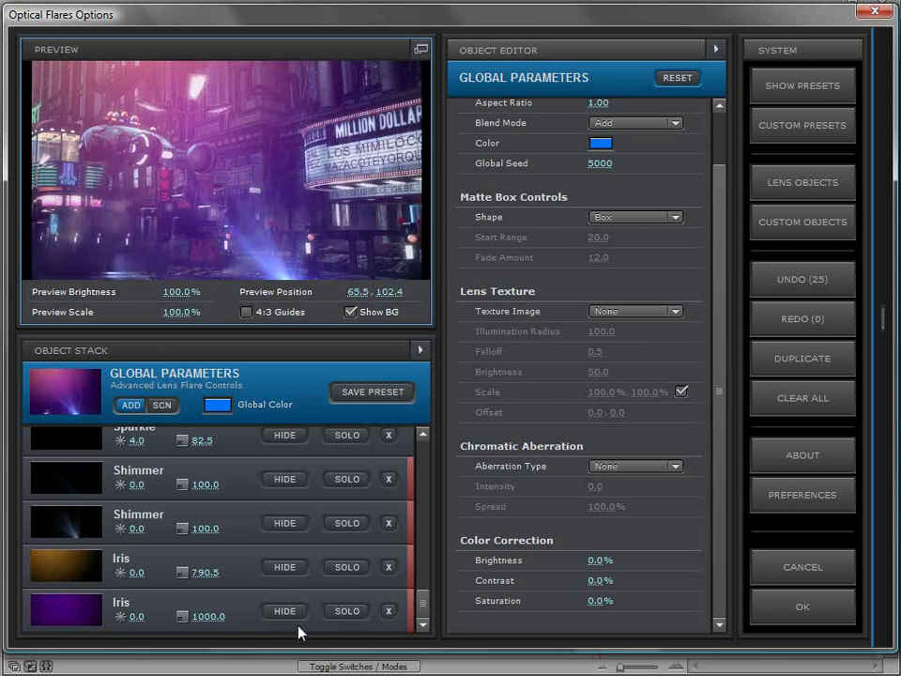
Toggle solo on both Iris rows and test the flare at the top and bottom edges.
left_click(347, 567)
left_click(346, 611)
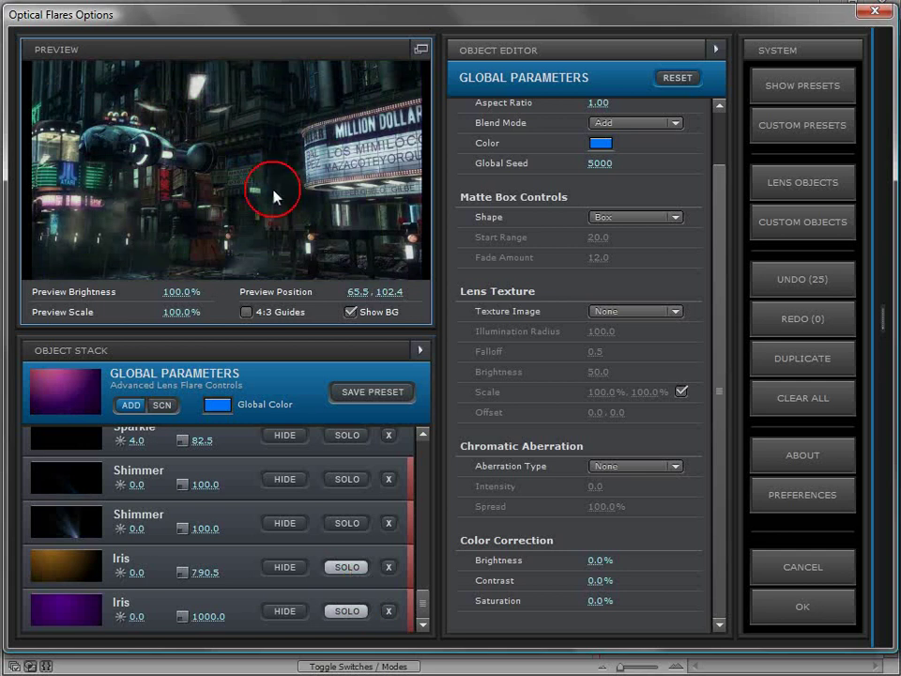
left_click(327, 273)
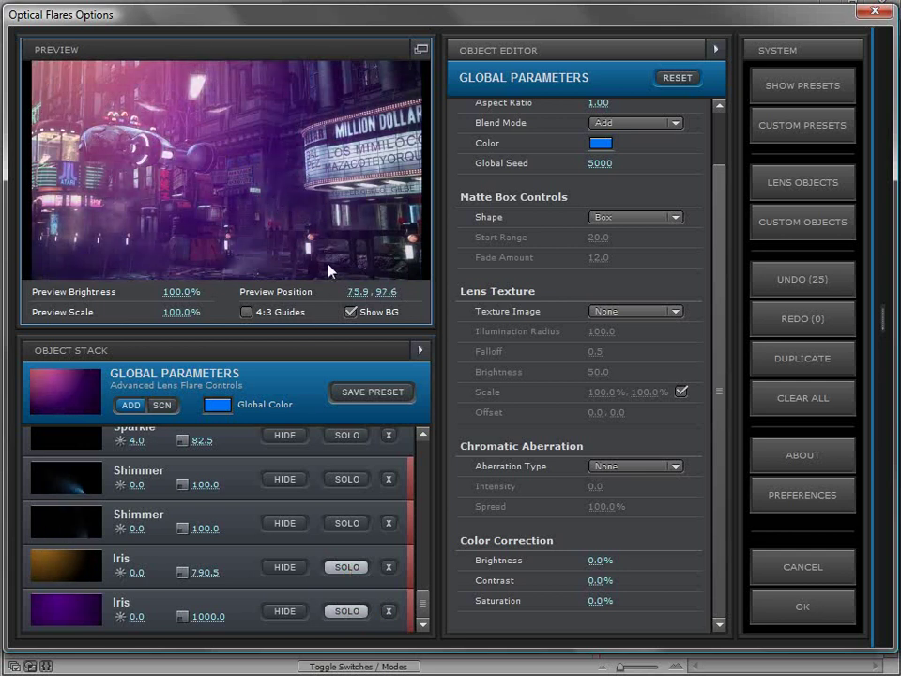
left_click(346, 566)
left_click(298, 254)
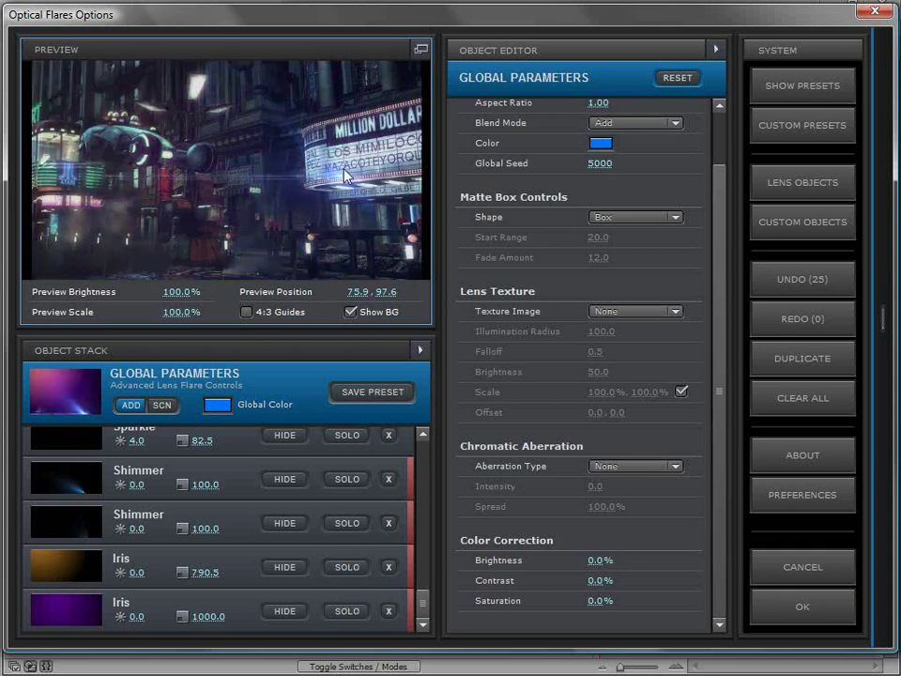
left_click_drag(407, 165, 161, 66)
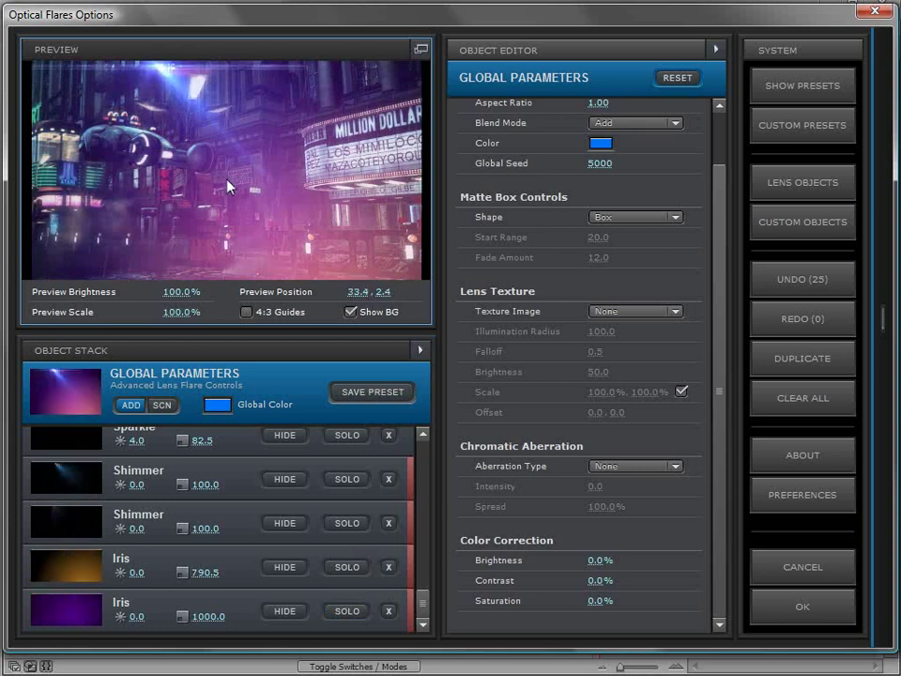
left_click_drag(228, 187, 303, 280)
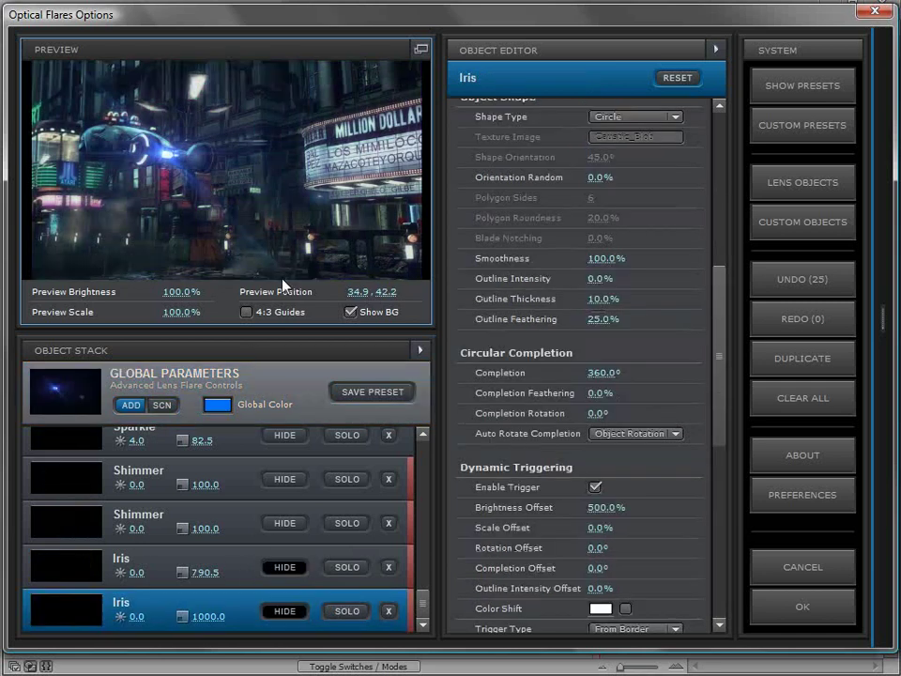
Hide the city background and add a Multi Iris lens object.
left_click(352, 311)
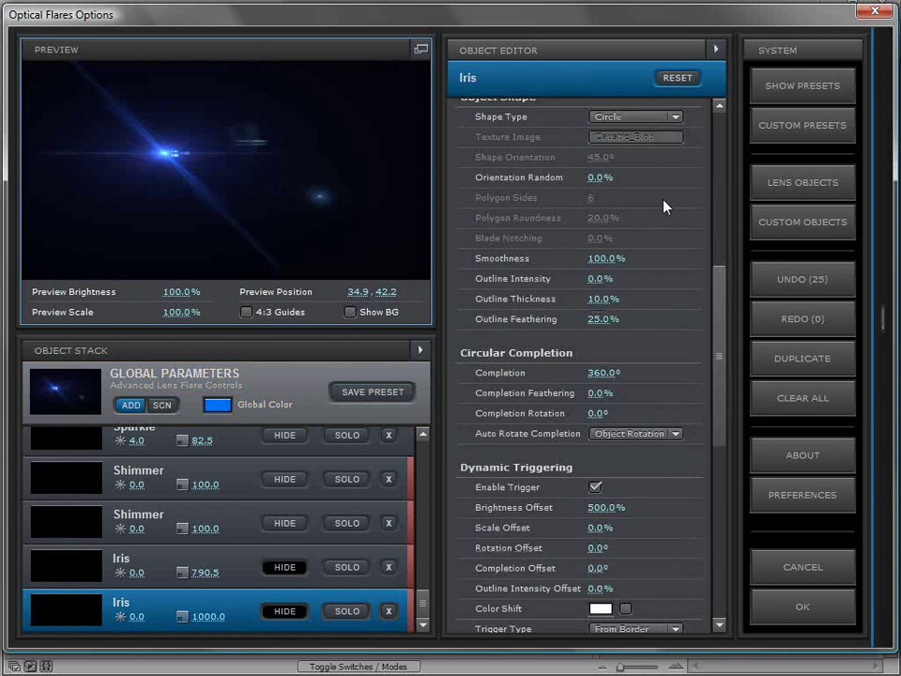
left_click(789, 193)
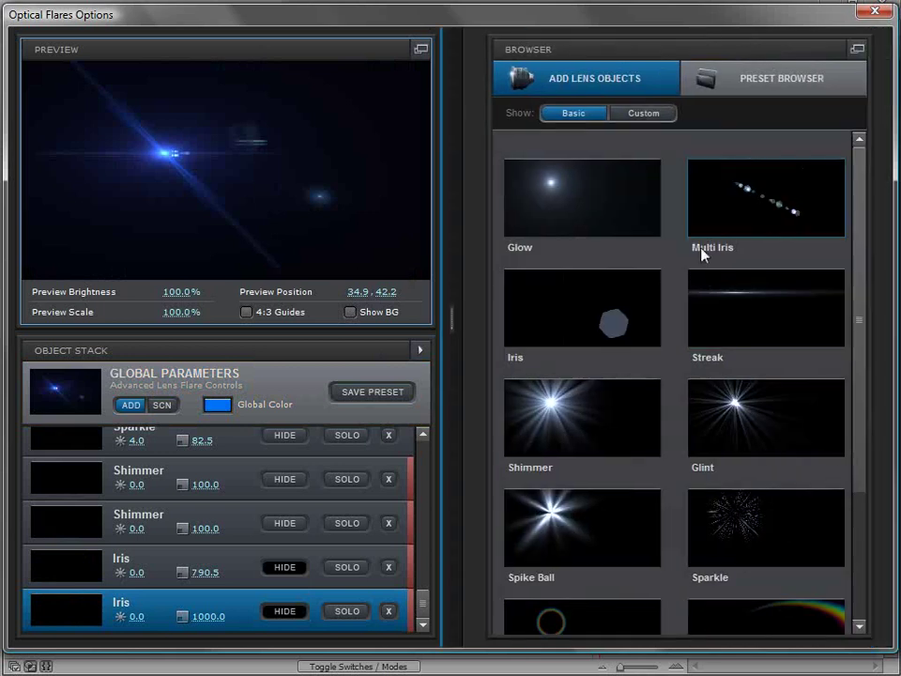
left_click(559, 146)
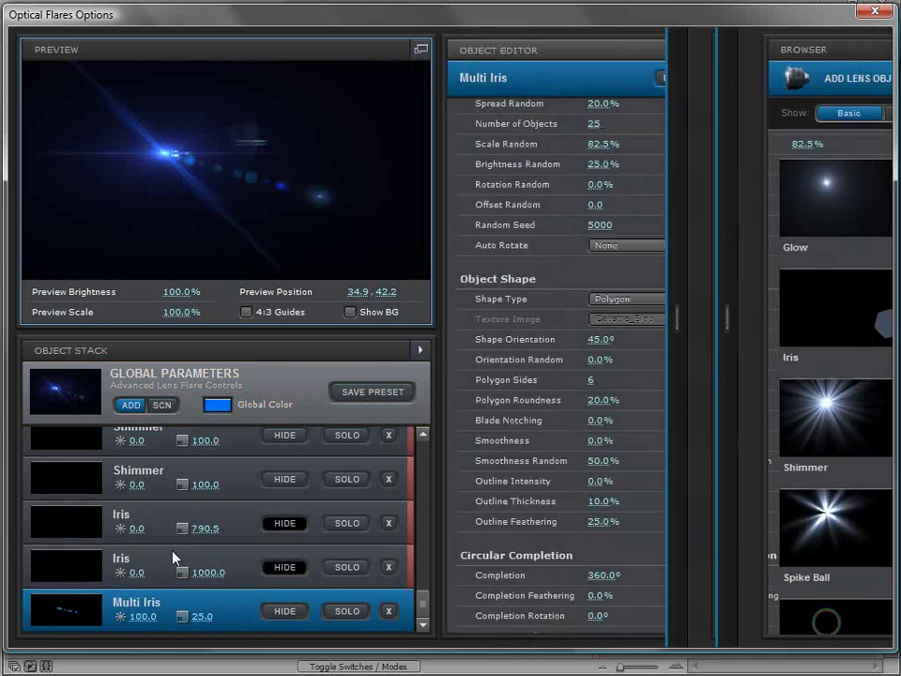
left_click_drag(145, 177, 169, 111)
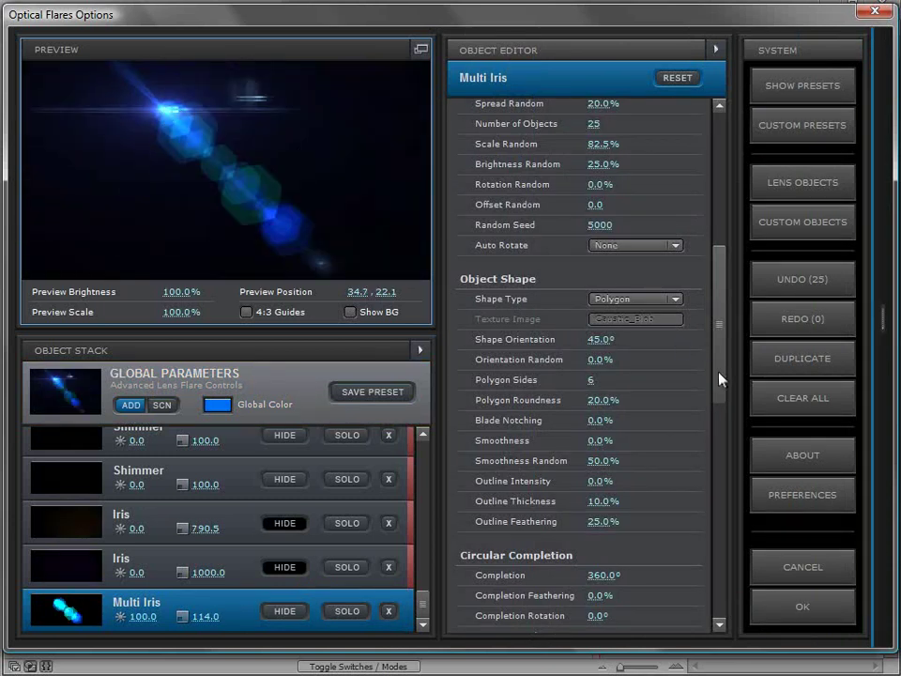
left_click_drag(719, 376, 723, 312)
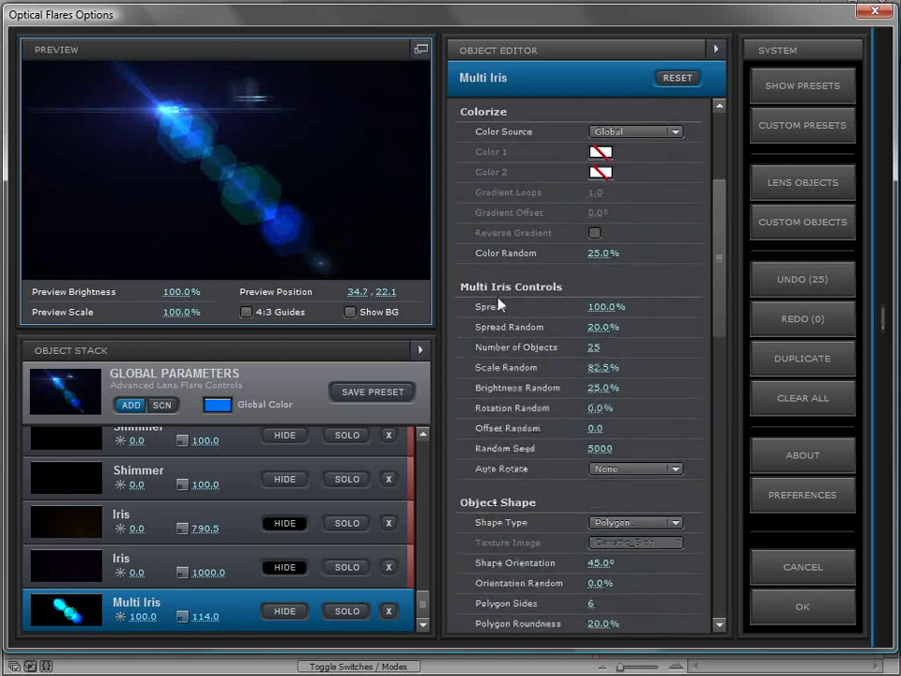
Give the Multi Iris 29.5% spread, Circle shape type and size 243.5.
left_click_drag(600, 307, 493, 317)
left_click(95, 154)
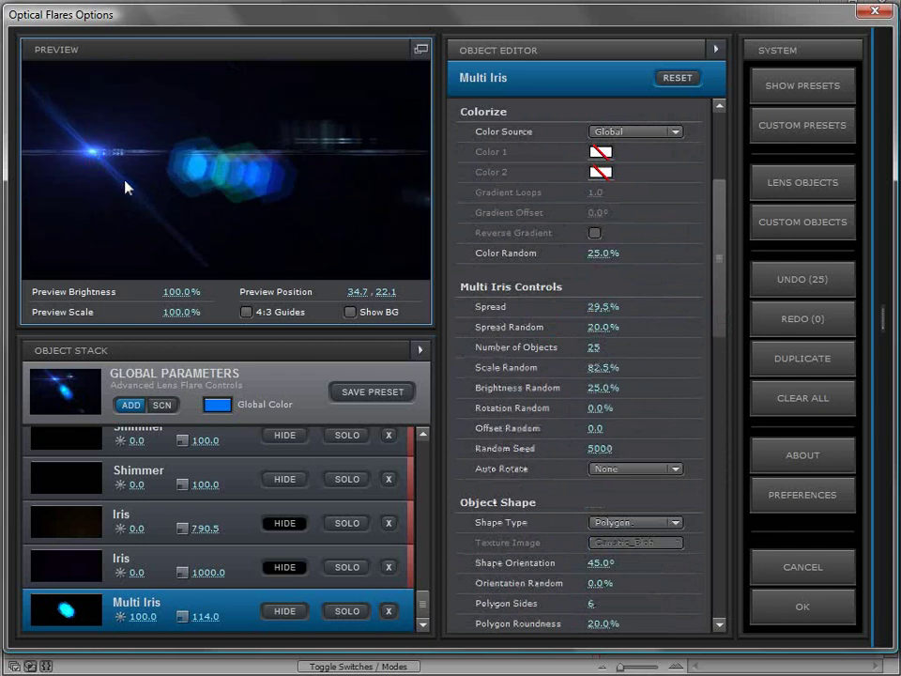
left_click_drag(720, 328, 722, 361)
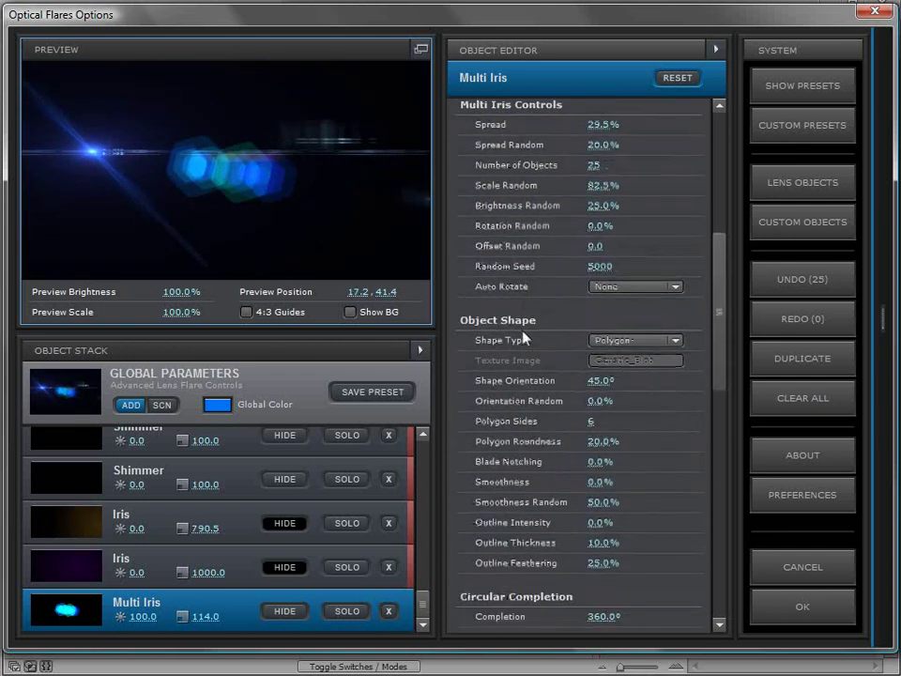
left_click(630, 341)
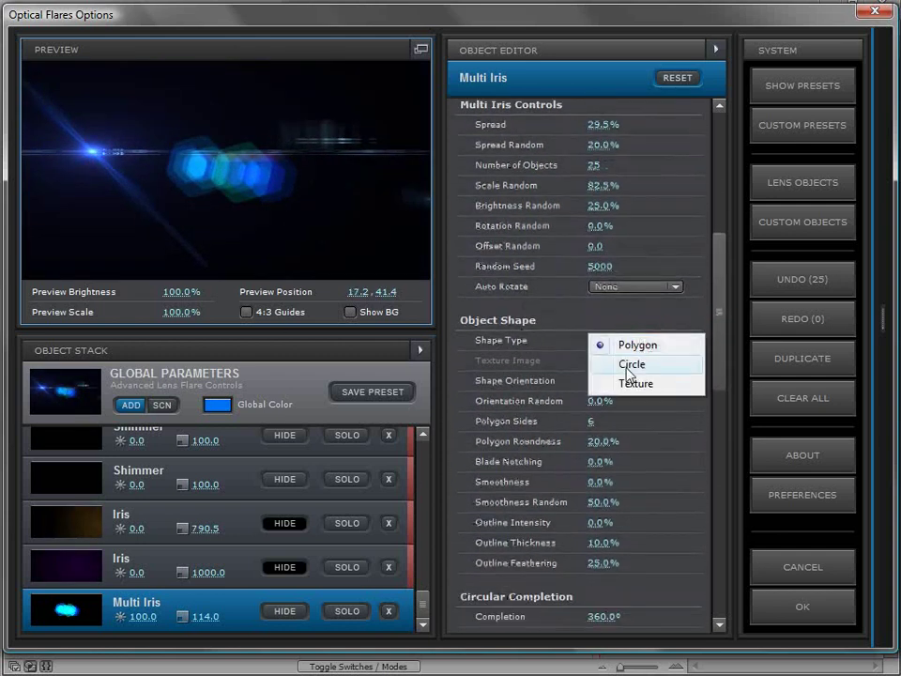
left_click(624, 368)
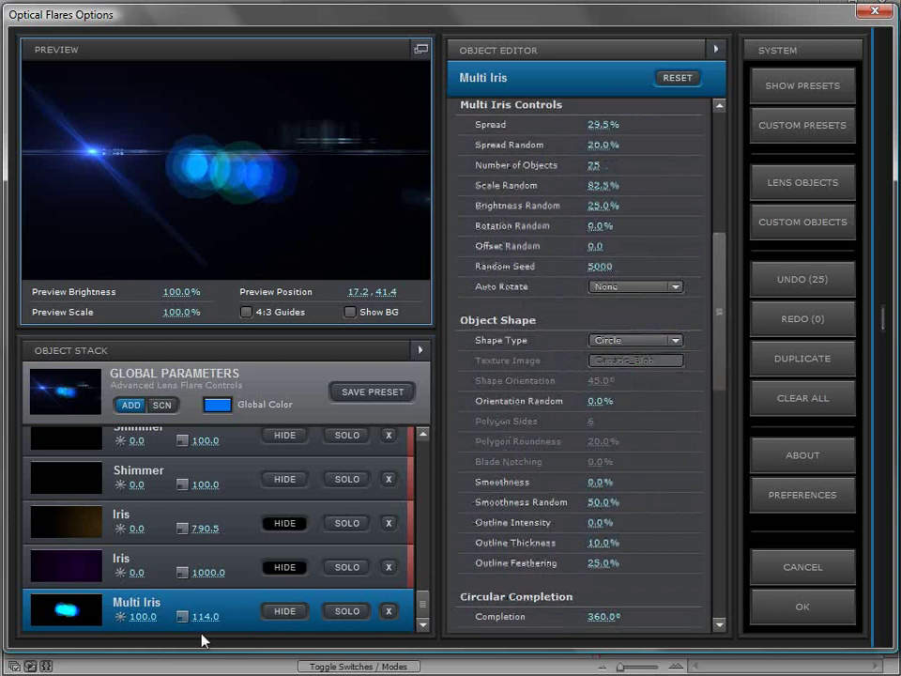
left_click_drag(201, 619, 399, 585)
Set the Multi Iris trigger to From Center with Light Position mode.
left_click_drag(100, 163, 380, 125)
left_click_drag(718, 272, 708, 451)
left_click(635, 269)
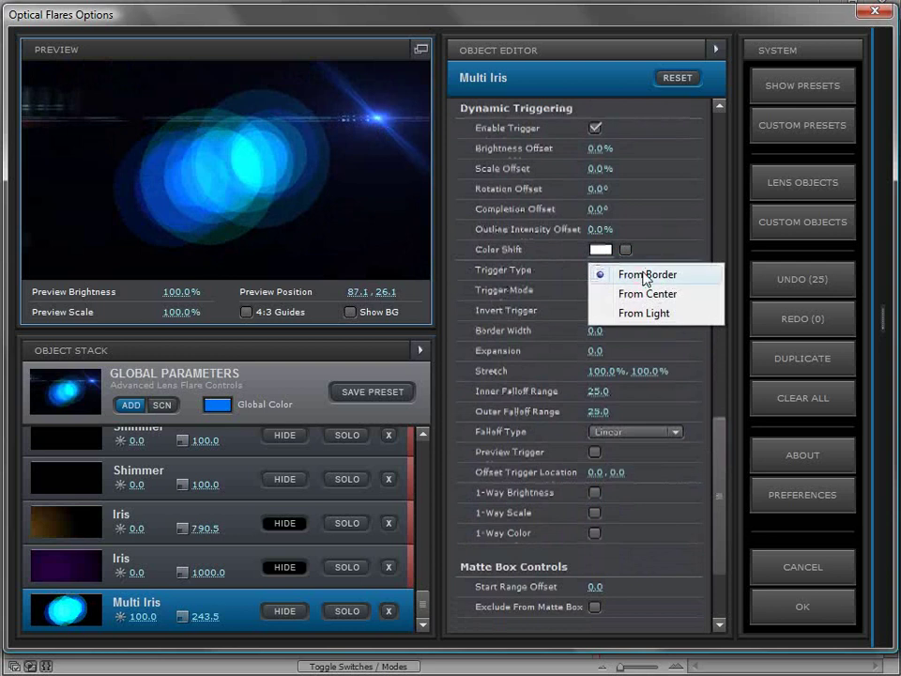
left_click(664, 296)
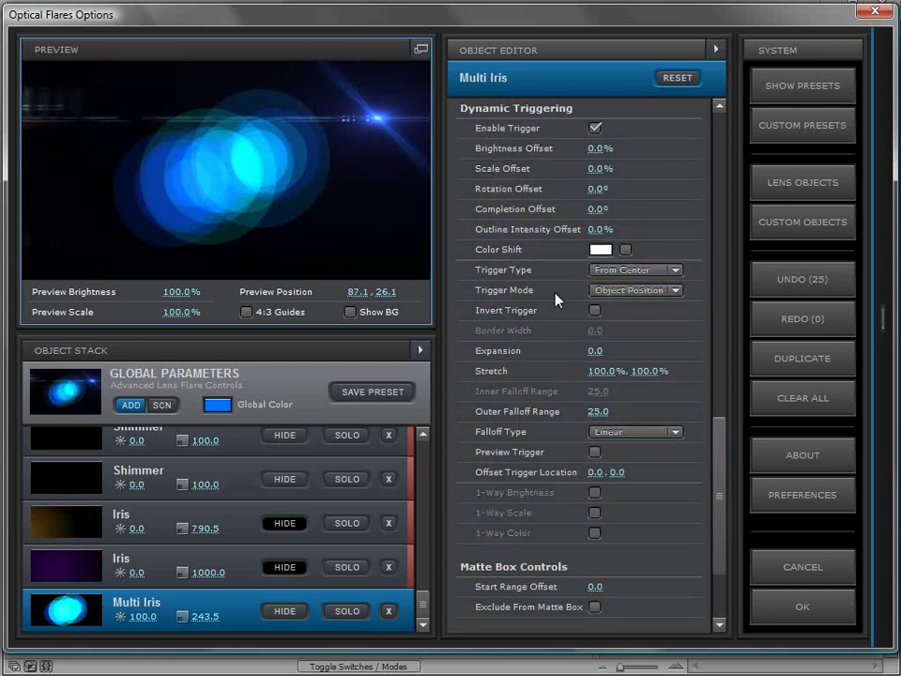
left_click(663, 291)
left_click(649, 315)
Set the Multi Iris brightness to 0.
left_click(138, 618)
type("0")
key("Return")
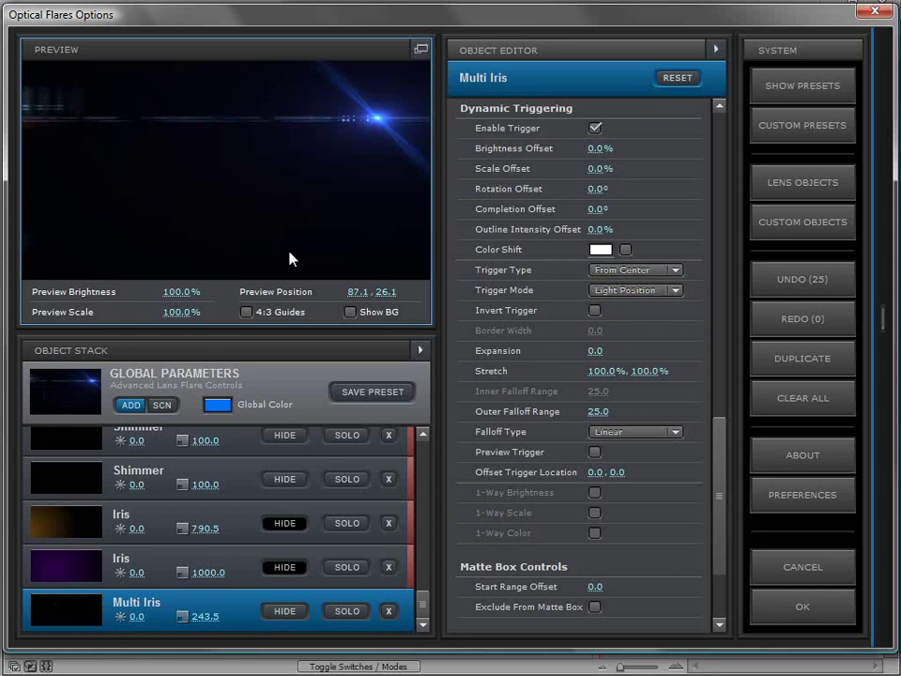
Give the Multi Iris trigger 20.5% brightness and 39% scale offsets, Exponential falloff, and Preview Trigger on.
left_click_drag(349, 148, 236, 177)
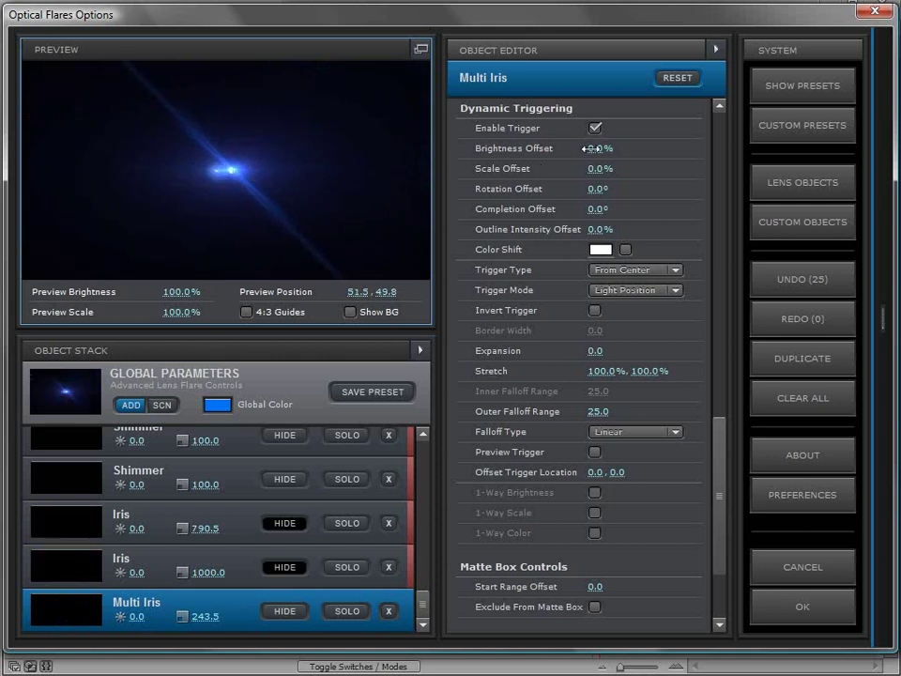
left_click_drag(591, 148, 625, 169)
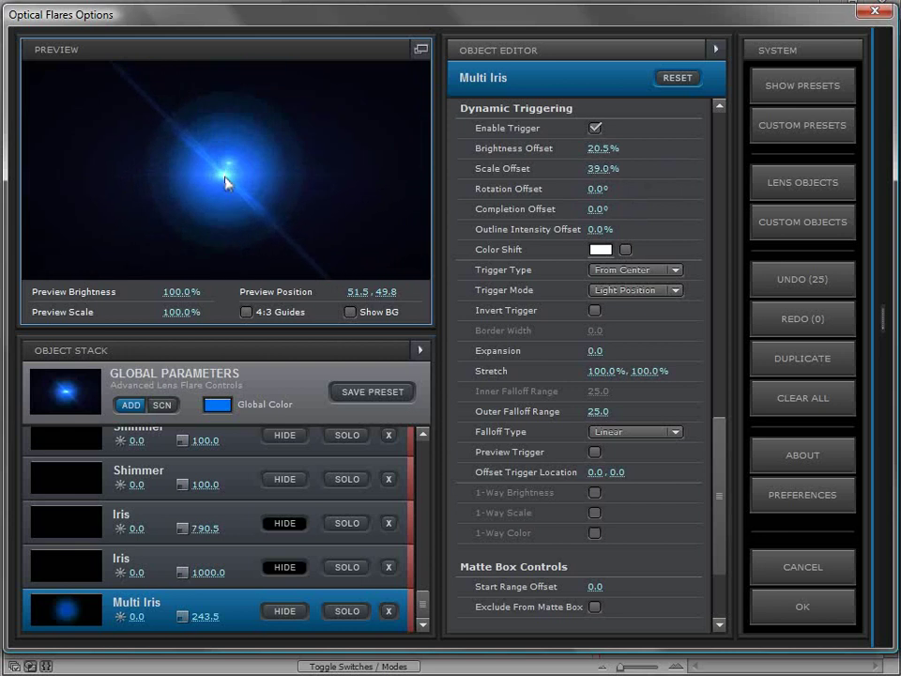
left_click_drag(225, 165, 204, 178)
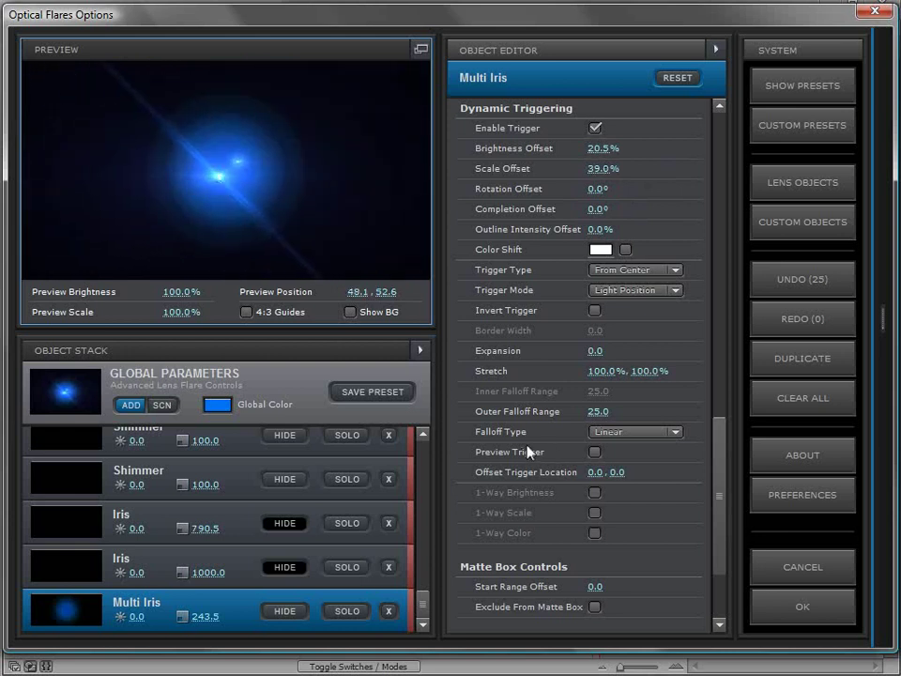
left_click(639, 431)
left_click(657, 481)
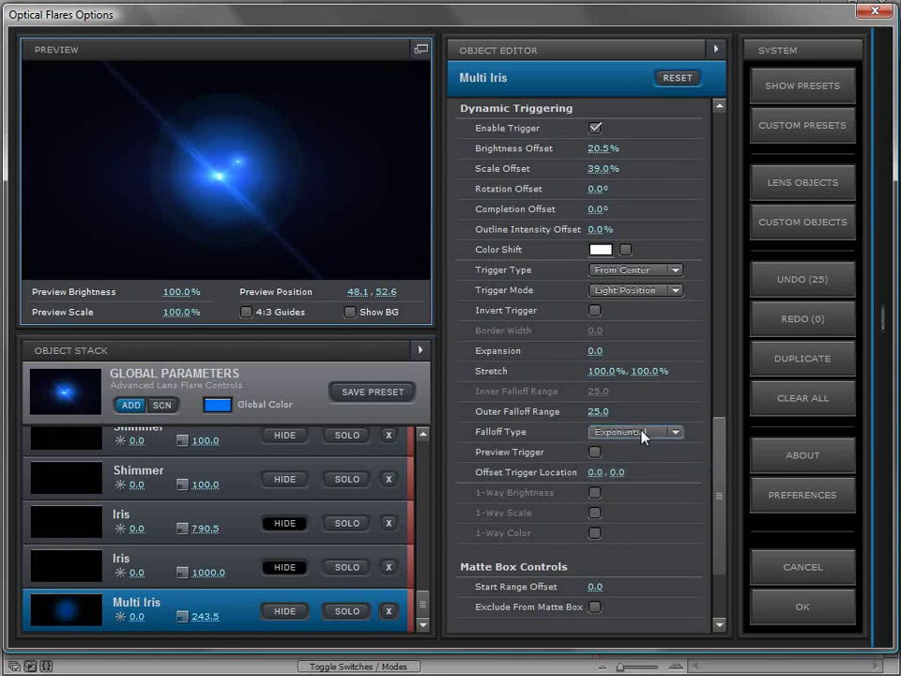
left_click(593, 453)
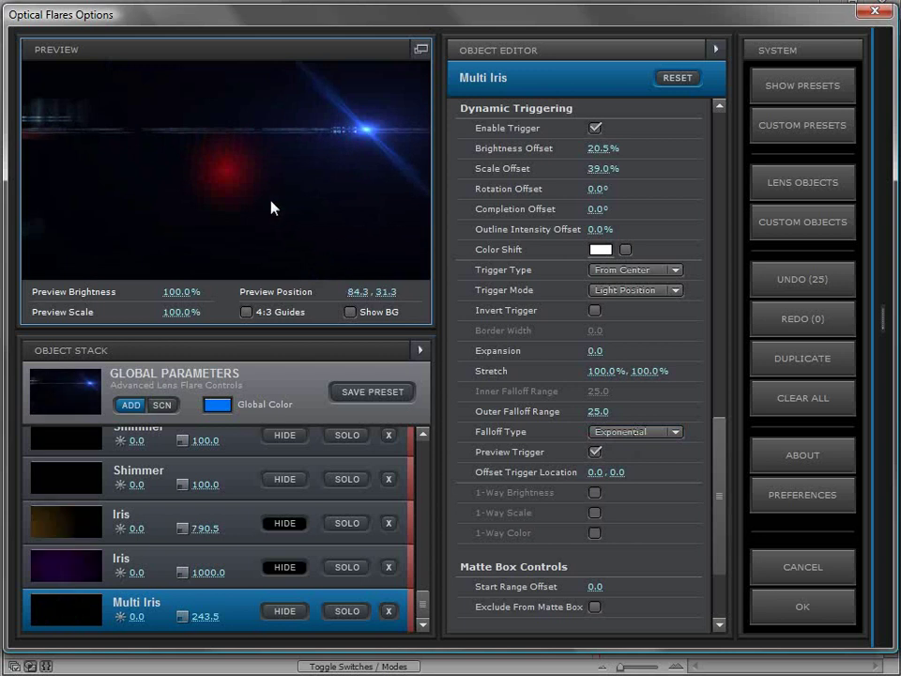
Widen the Multi Iris trigger expansion to 7.0 and turn off trigger preview.
left_click_drag(593, 351, 642, 407)
left_click(595, 453)
left_click_drag(402, 191, 214, 170)
Enlarge the Multi Iris to 401.5, set brightness offset to 8.5%, and test the trigger.
left_click_drag(212, 618, 376, 604)
left_click_drag(597, 155, 553, 155)
mouse_move(225, 175)
left_mouse_down()
mouse_move(356, 132)
mouse_move(255, 167)
mouse_move(146, 171)
mouse_move(226, 176)
mouse_move(276, 144)
mouse_move(226, 177)
mouse_move(157, 164)
mouse_move(227, 162)
mouse_move(204, 174)
mouse_move(227, 174)
left_mouse_up()
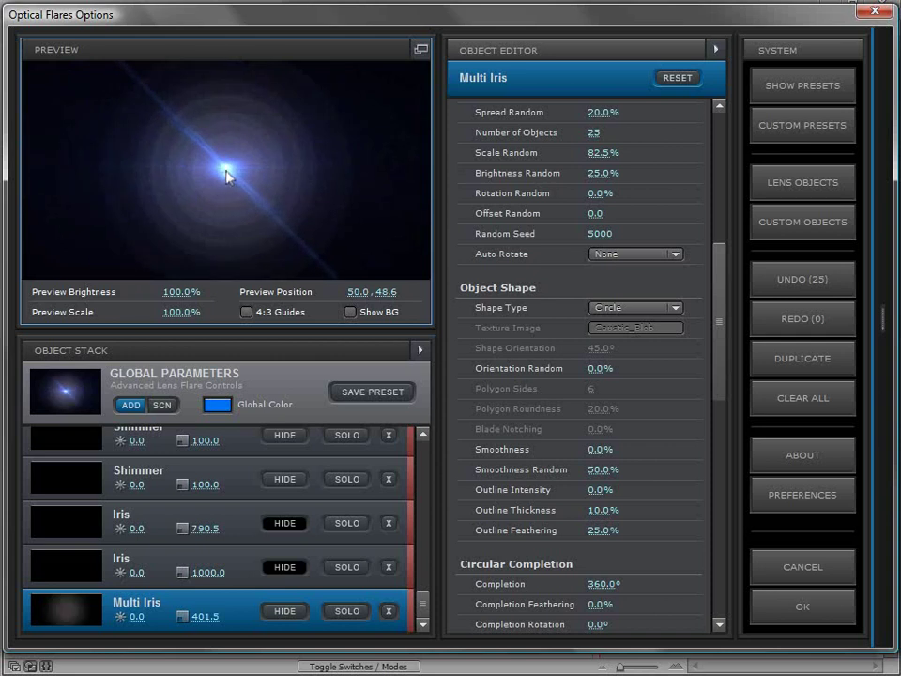
left_click_drag(228, 176, 315, 158)
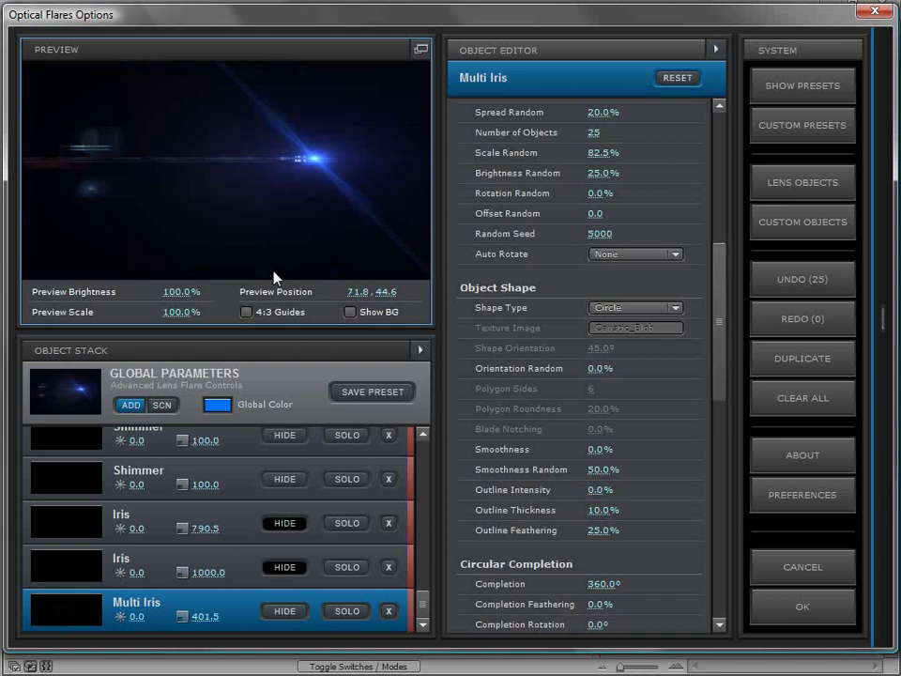